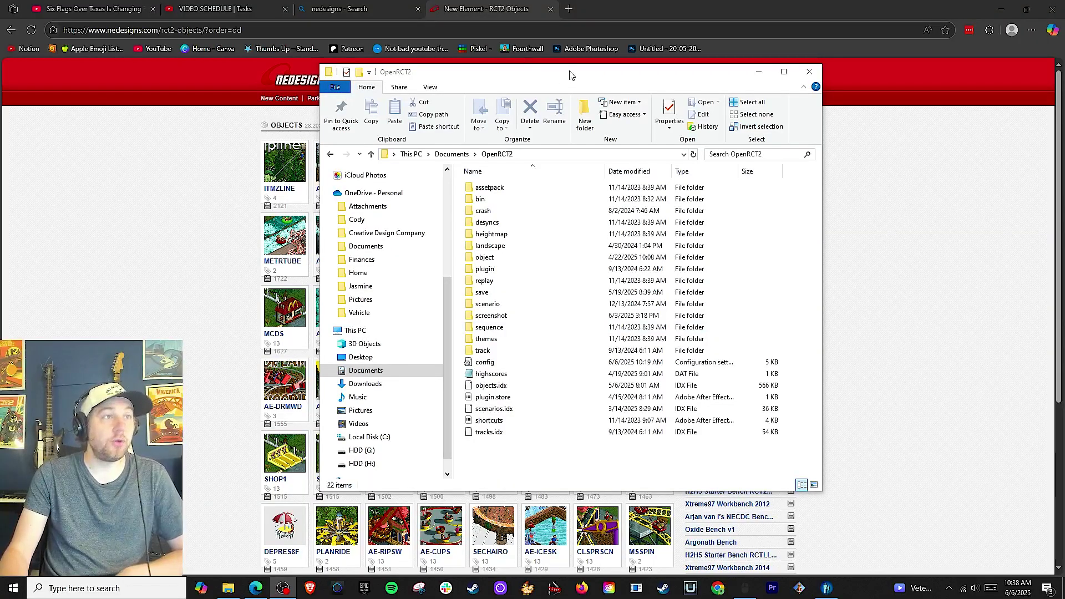
# Step: Open the OpenRCT2 object folder in File Explorer, then return to the NEDesigns objects page
pyautogui.click(570, 75)
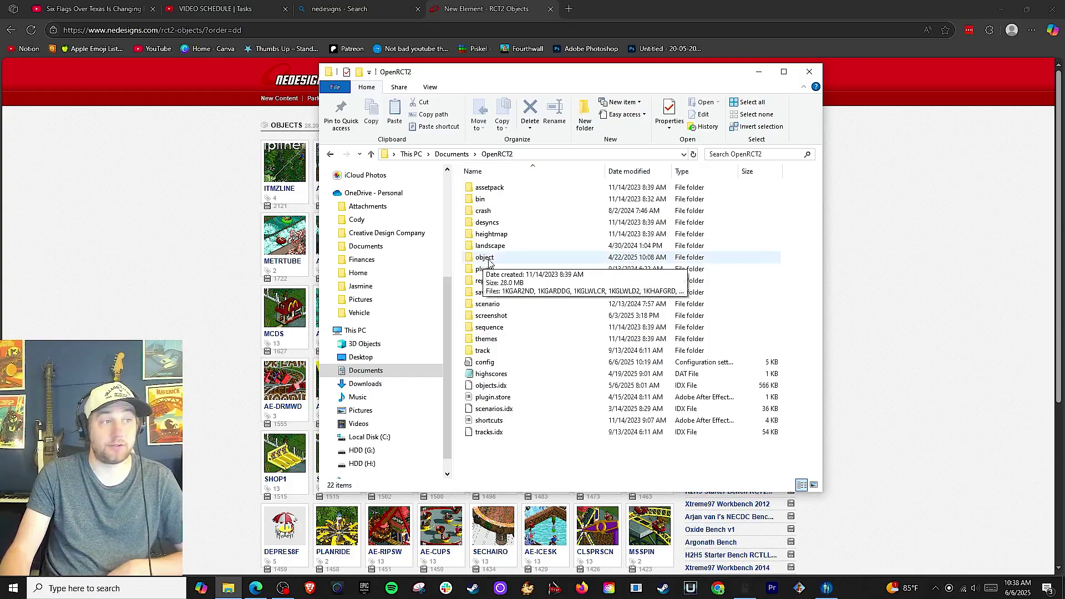
pyautogui.doubleClick(504, 258)
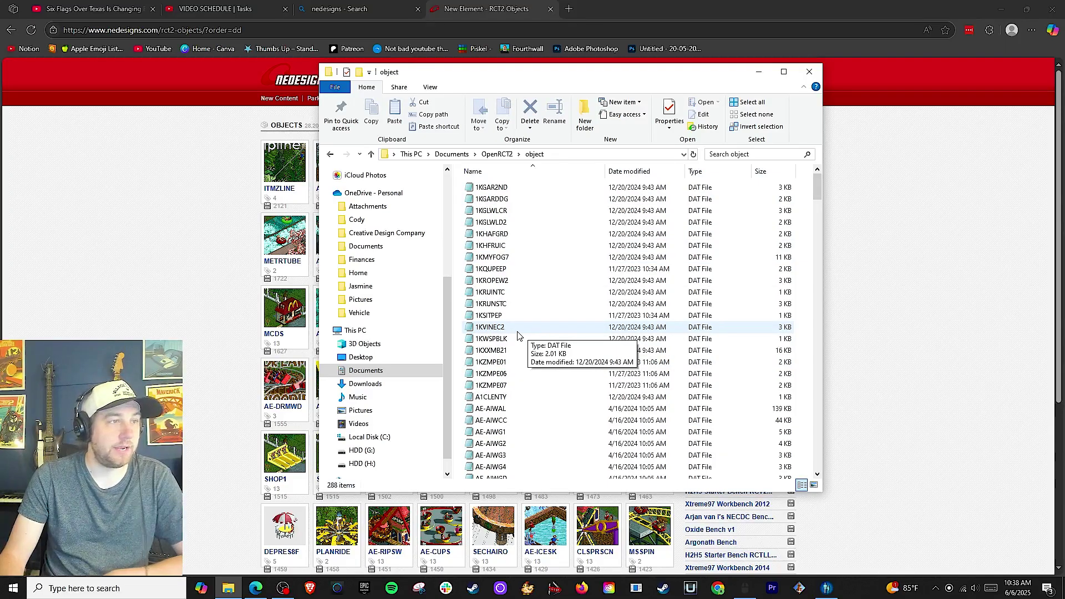
pyautogui.click(387, 156)
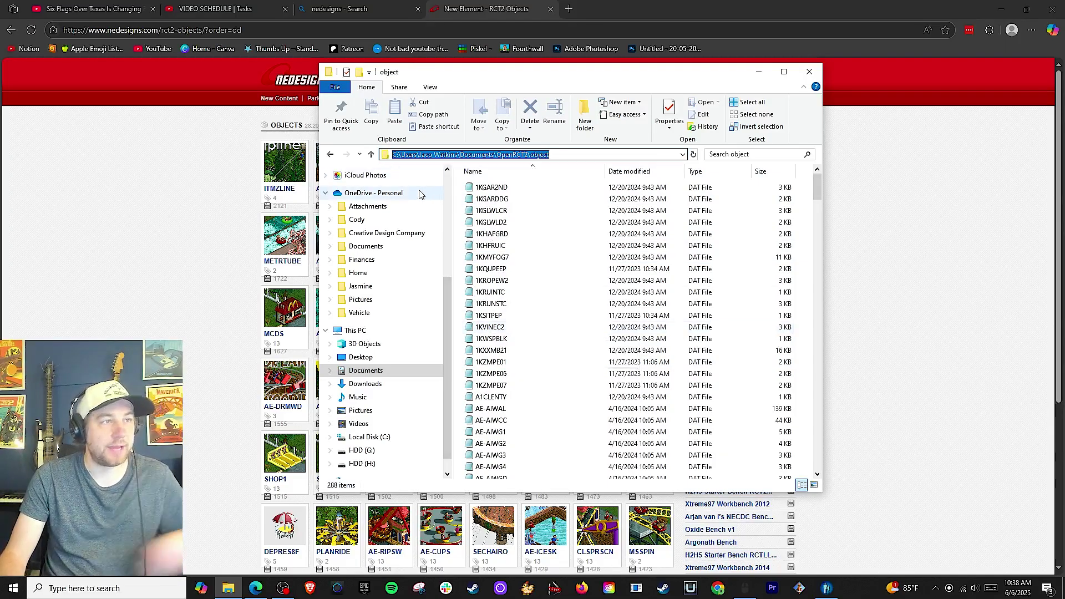
pyautogui.click(924, 271)
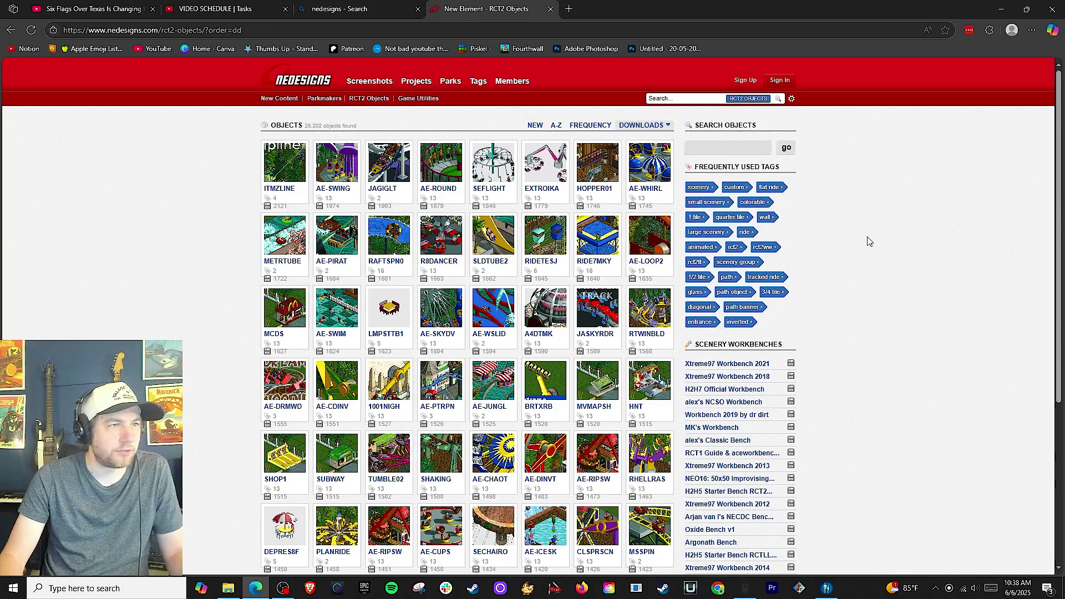
# Step: Find the SHOP1 skee-ball tile in the object grid and download SHOP1.DAT
pyautogui.scroll(-1, 868, 241)
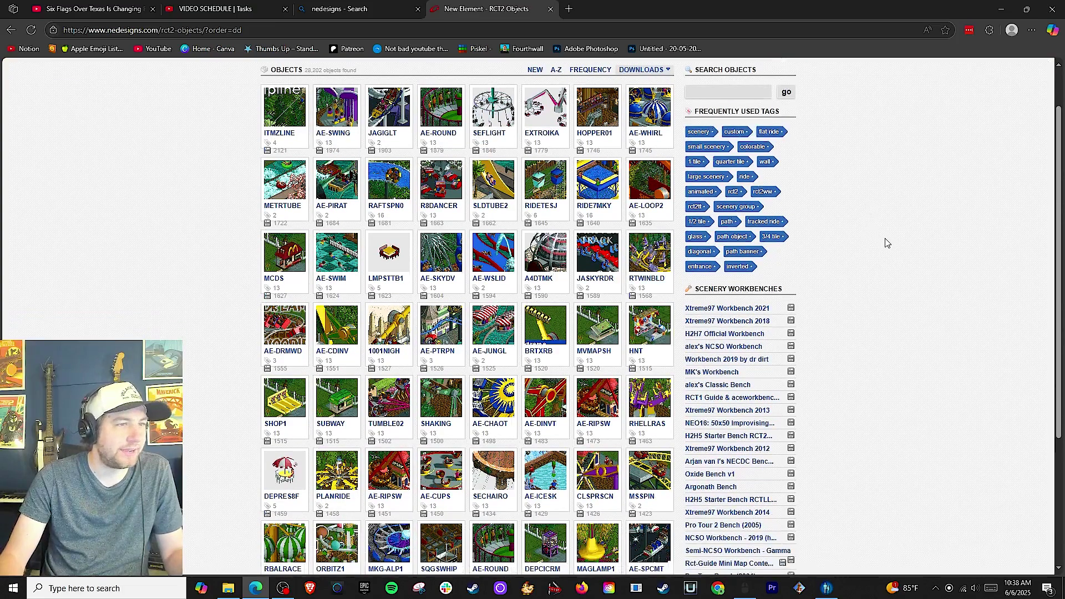
pyautogui.scroll(-3, 532, 299)
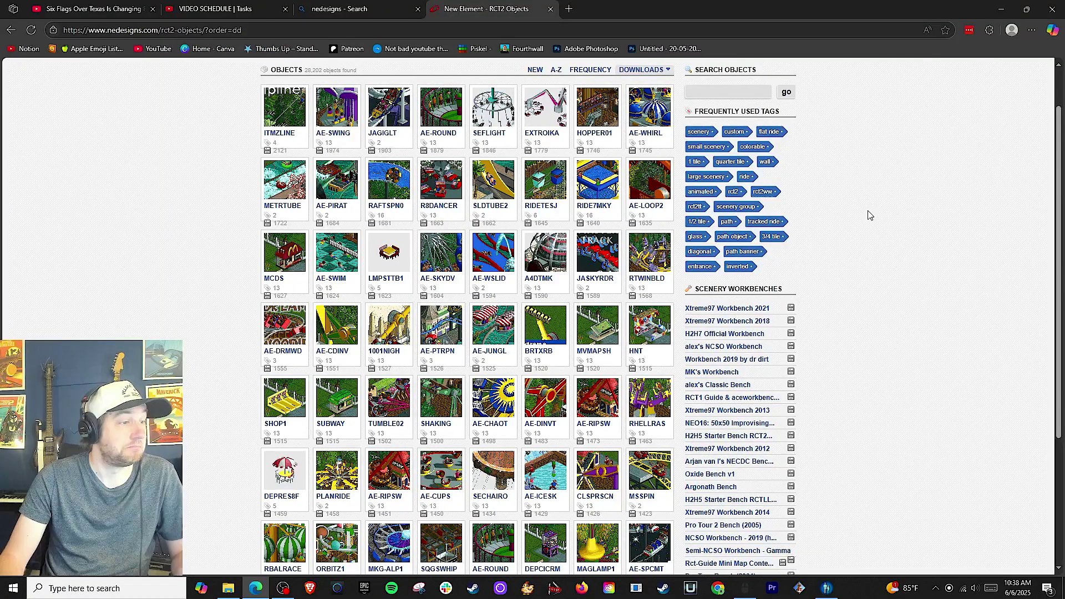
pyautogui.scroll(-1, 868, 215)
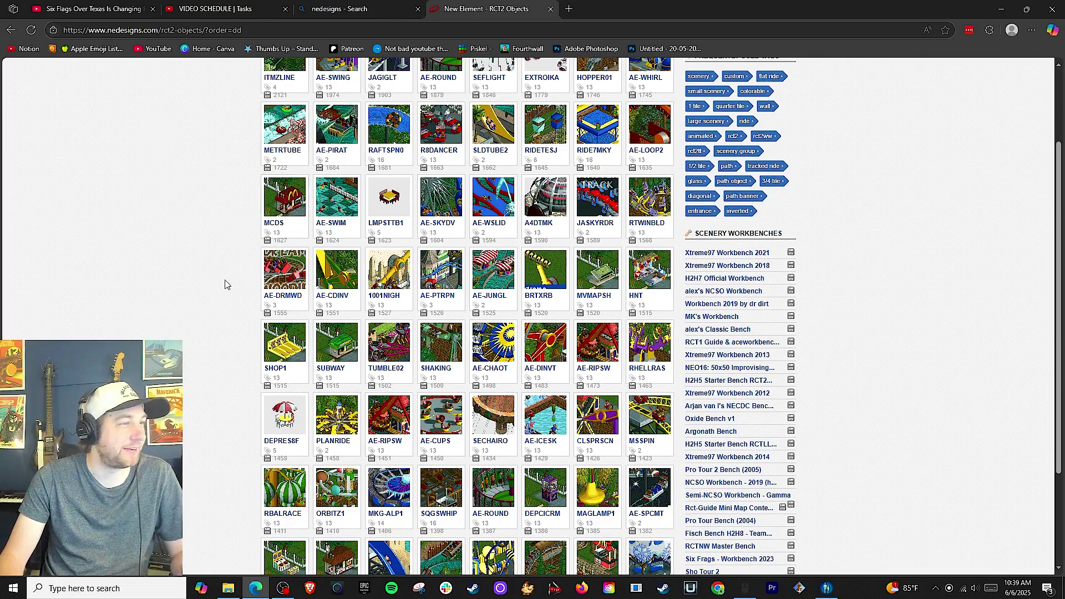
pyautogui.scroll(-1, 221, 284)
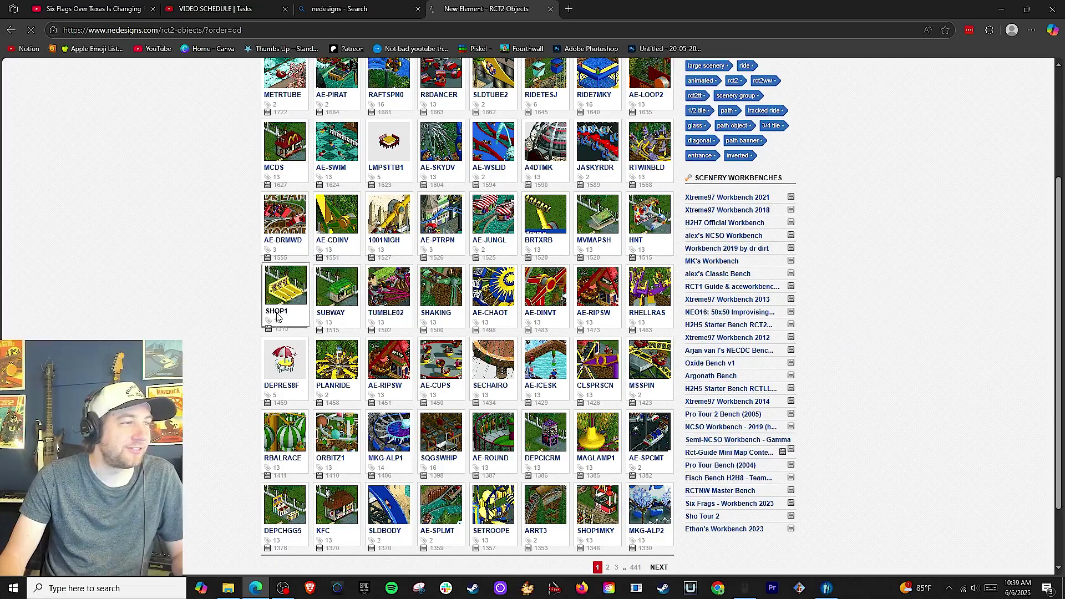
pyautogui.click(277, 288)
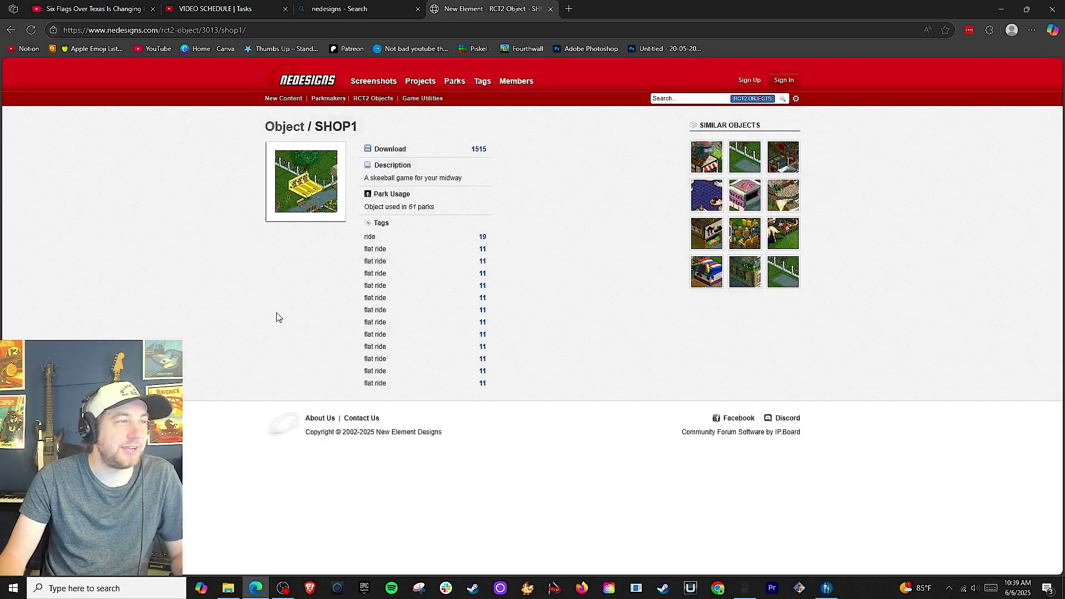
pyautogui.click(387, 154)
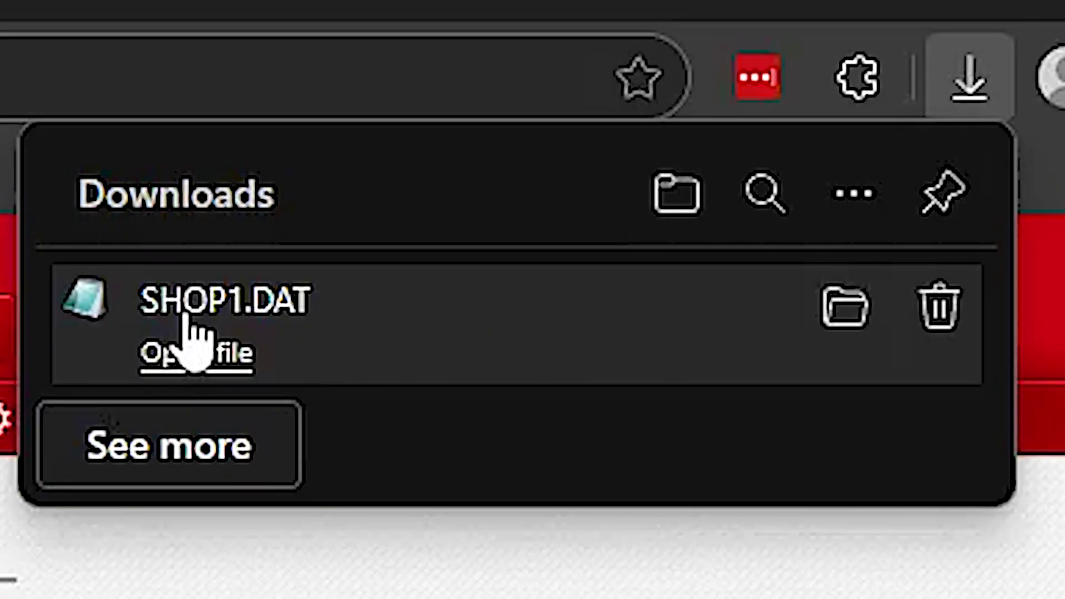
# Step: Move SHOP1.DAT from Downloads into the OpenRCT2 object folder and return to the objects list
pyautogui.click(831, 328)
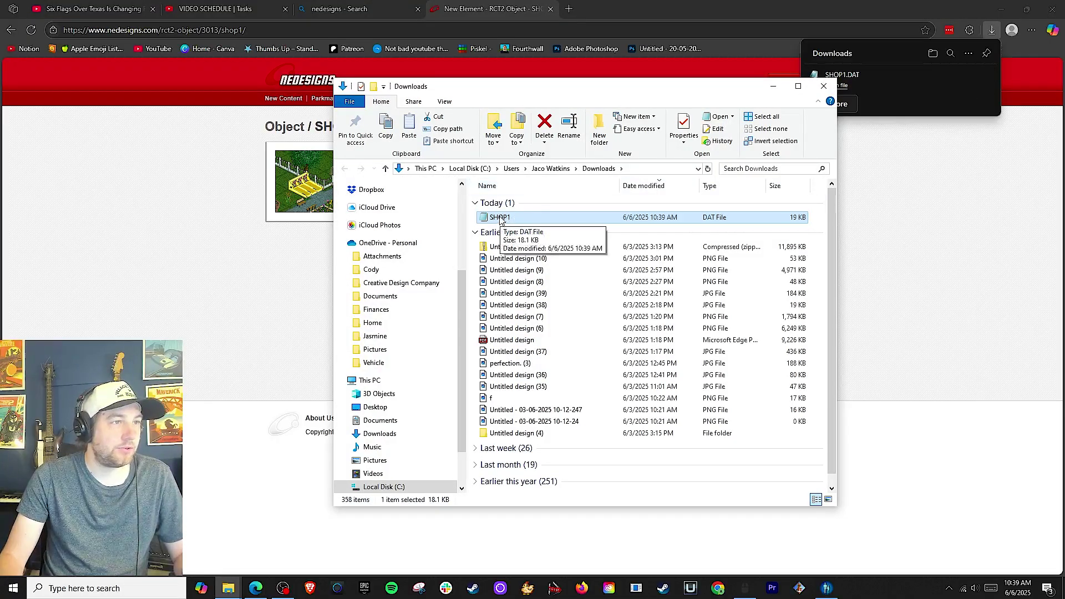
pyautogui.hotkey('alt', 'Tab')
pyautogui.moveTo(462, 125); pyautogui.dragTo(247, 105)
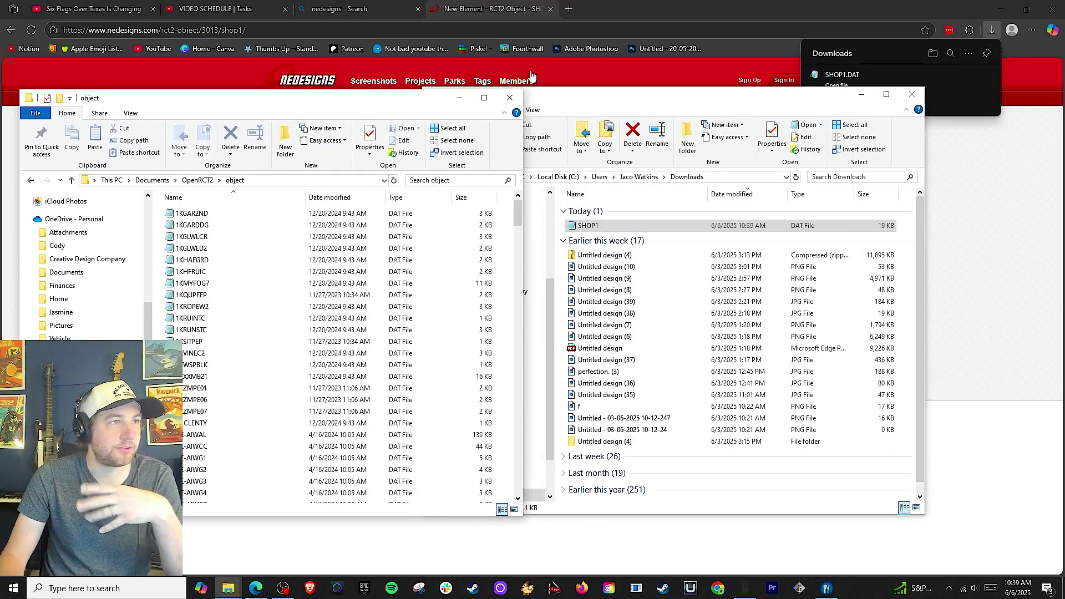
pyautogui.moveTo(568, 99); pyautogui.dragTo(668, 106)
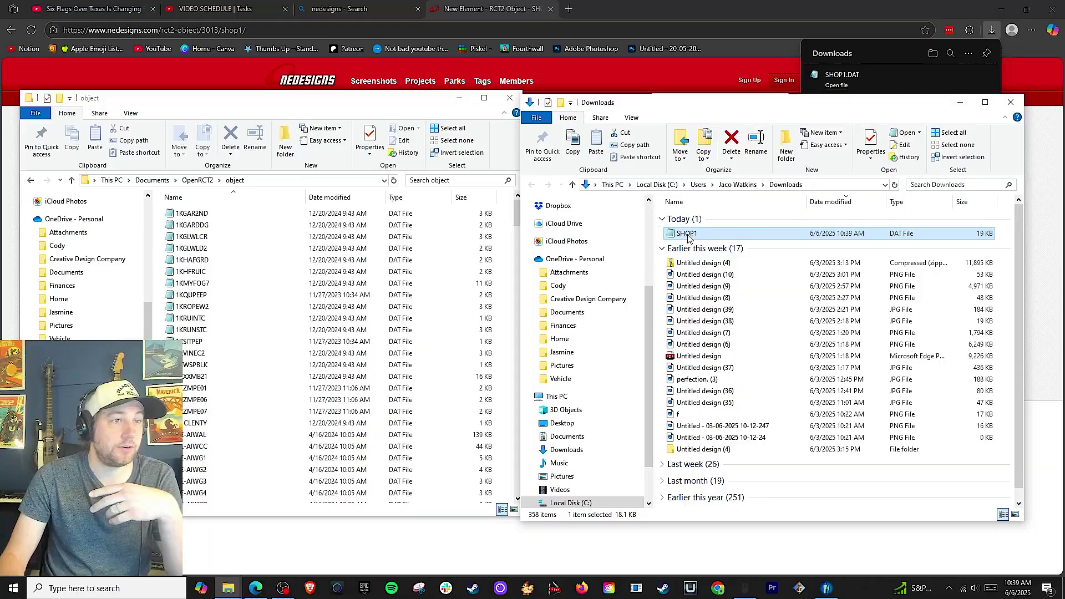
pyautogui.moveTo(689, 234)
pyautogui.mouseDown()
pyautogui.moveTo(696, 247)
pyautogui.moveTo(341, 267)
pyautogui.moveTo(244, 286)
pyautogui.moveTo(247, 295)
pyautogui.mouseUp()
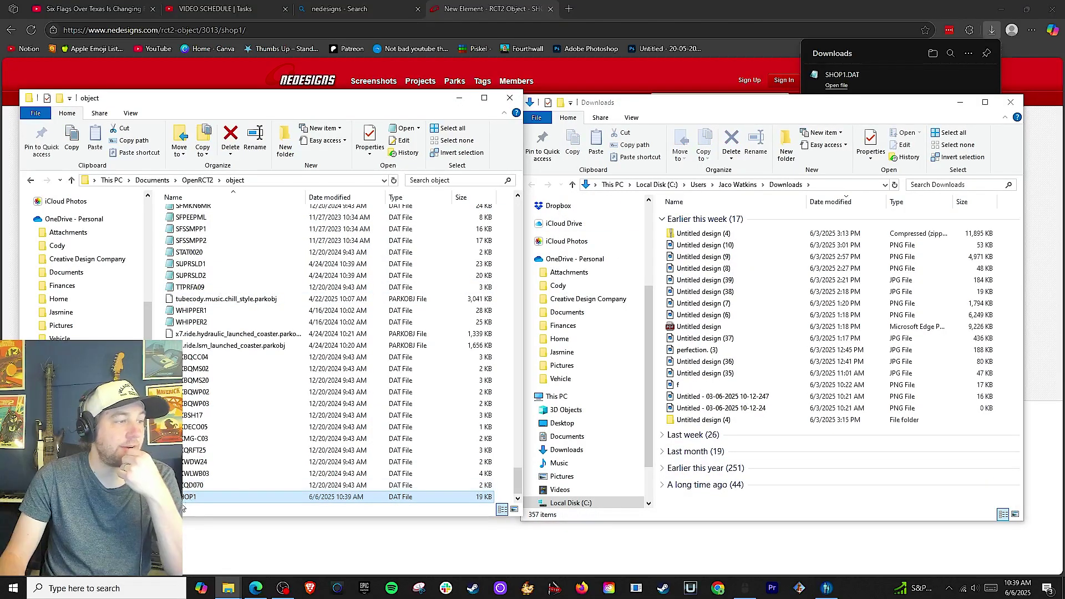
pyautogui.click(666, 89)
pyautogui.click(13, 30)
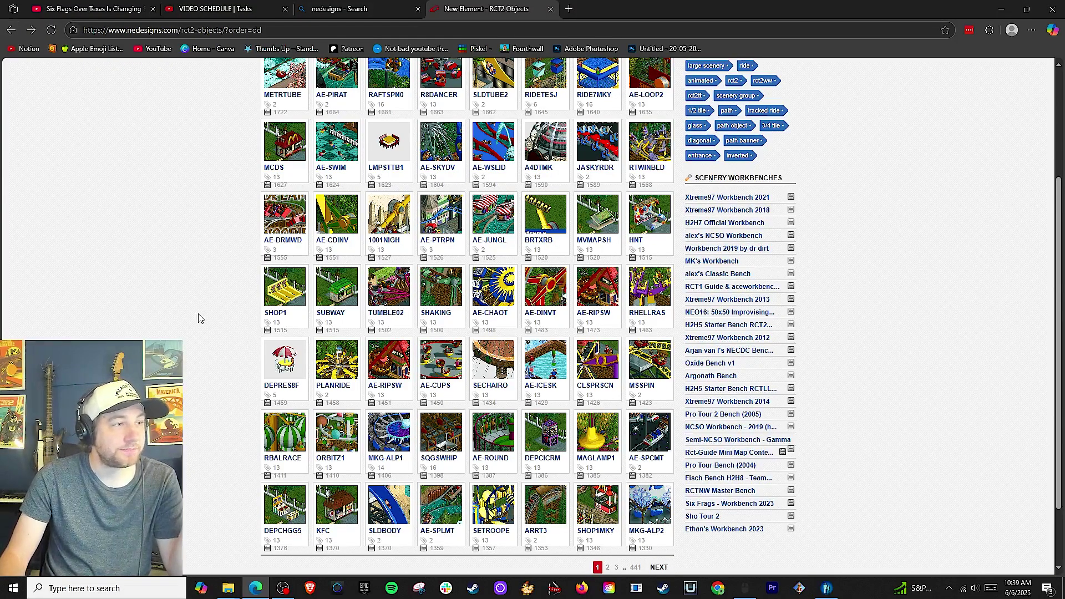
# Step: Download SUBWAY.DAT, move it into the OpenRCT2 object folder, and return to the objects list
pyautogui.click(332, 318)
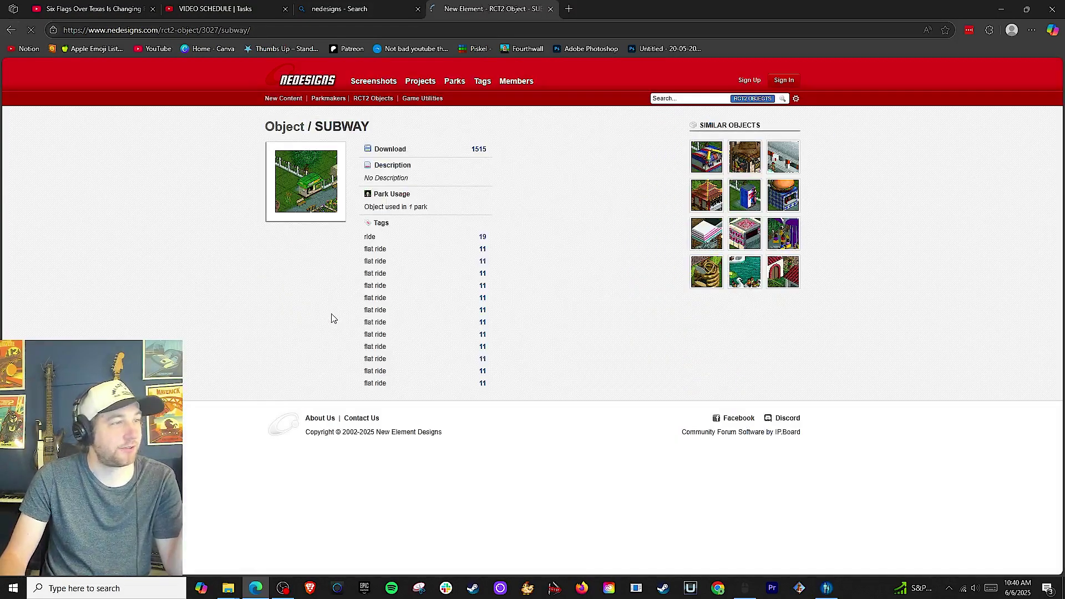
pyautogui.click(432, 153)
pyautogui.click(964, 84)
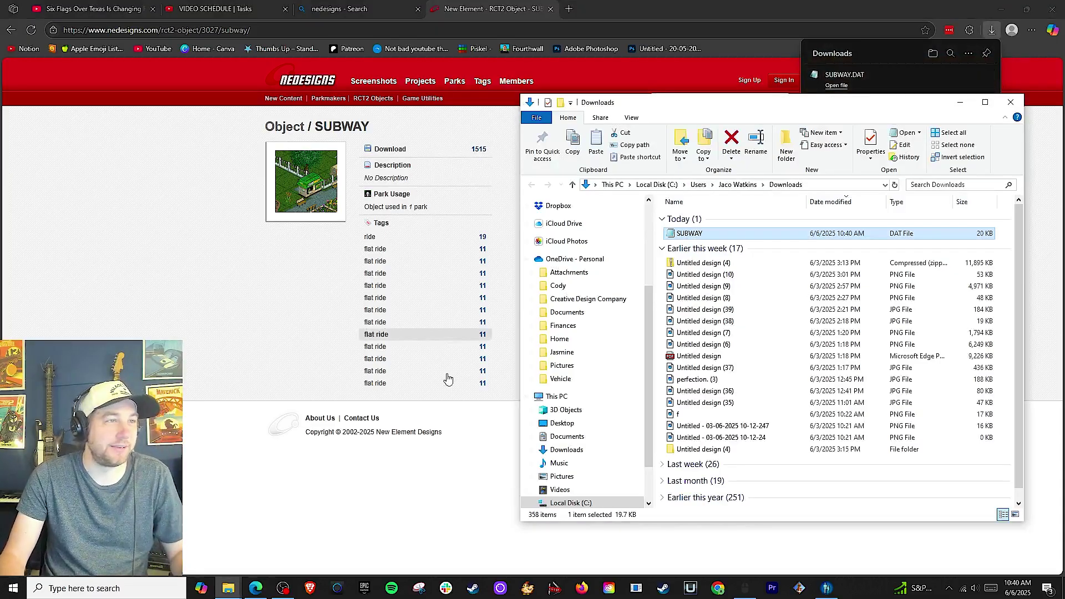
pyautogui.moveTo(228, 588)
pyautogui.click(264, 533)
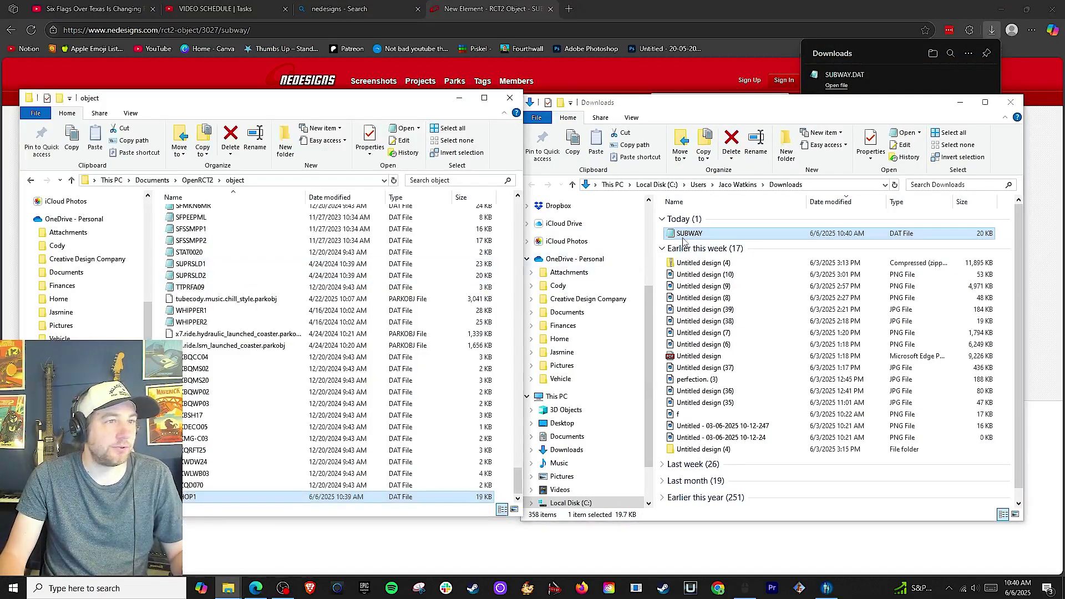
pyautogui.moveTo(698, 235)
pyautogui.mouseDown()
pyautogui.moveTo(286, 338)
pyautogui.moveTo(284, 361)
pyautogui.mouseUp()
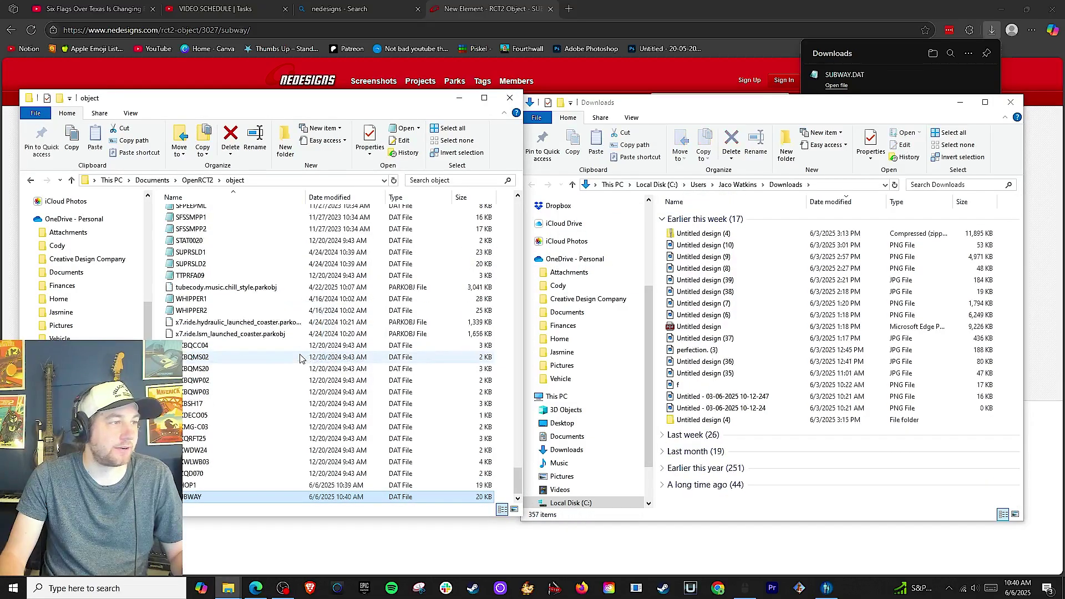
pyautogui.click(255, 588)
pyautogui.hotkey('alt', 'Left')
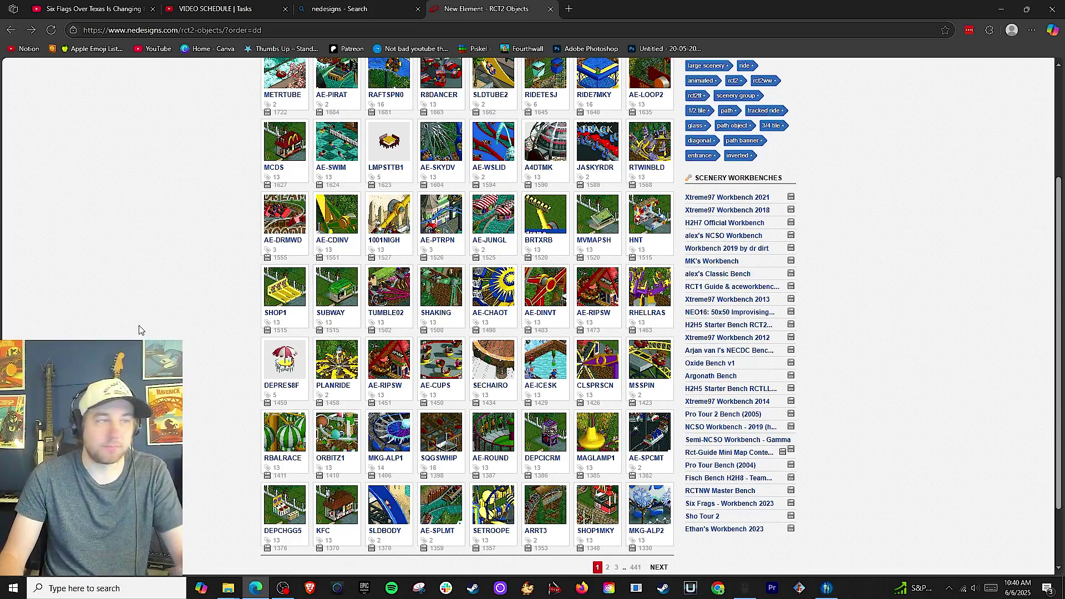
# Step: Download BRTXRB.DAT, the Extreme Rainbow ride, and go back to the objects list
pyautogui.scroll(-2, 135, 339)
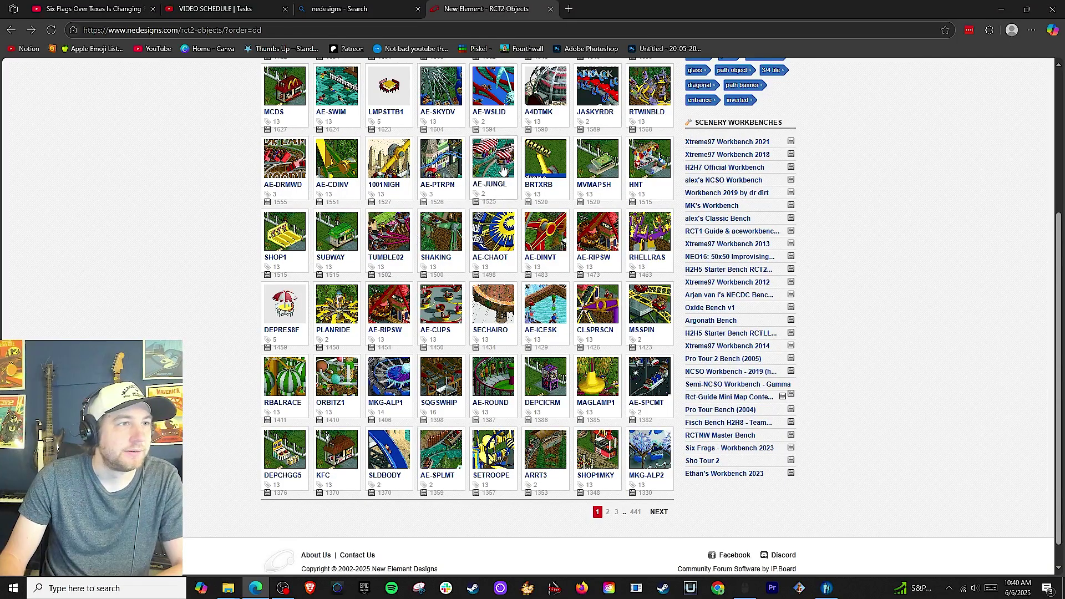
pyautogui.click(536, 169)
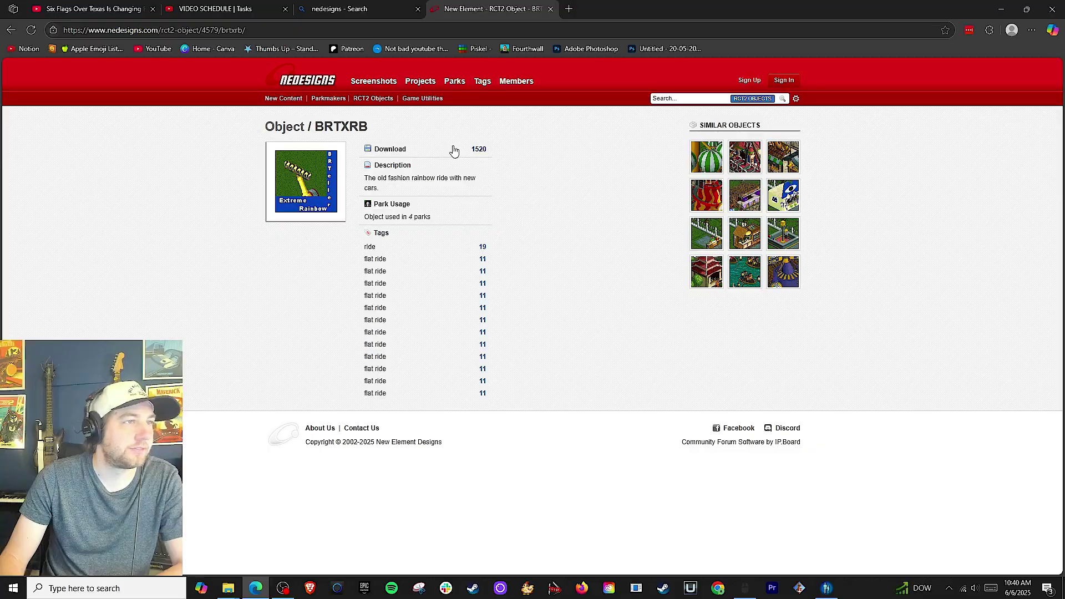
pyautogui.click(452, 147)
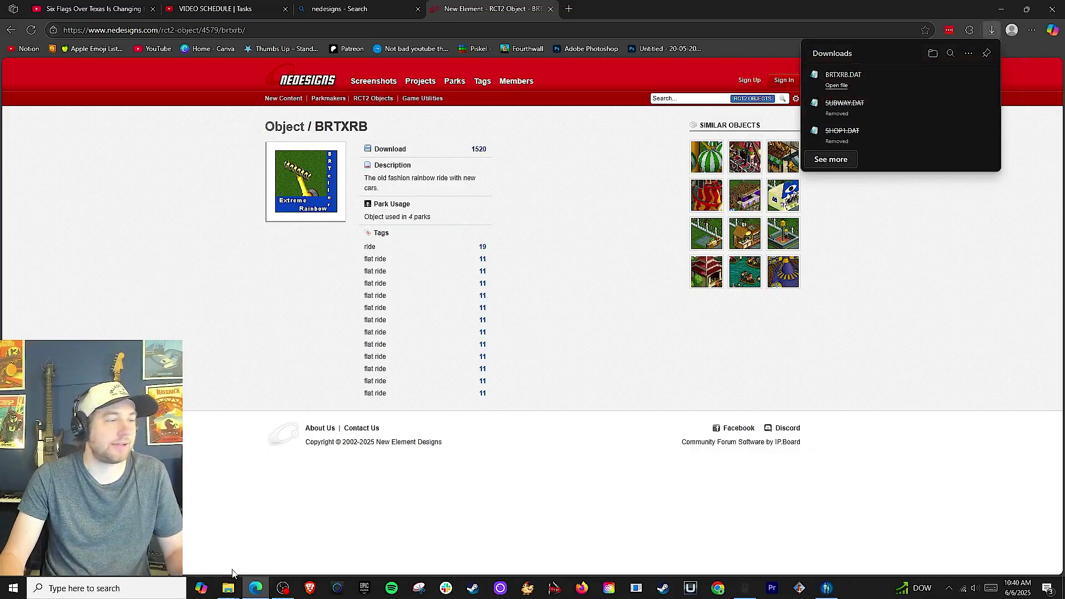
pyautogui.hotkey('alt', 'Left')
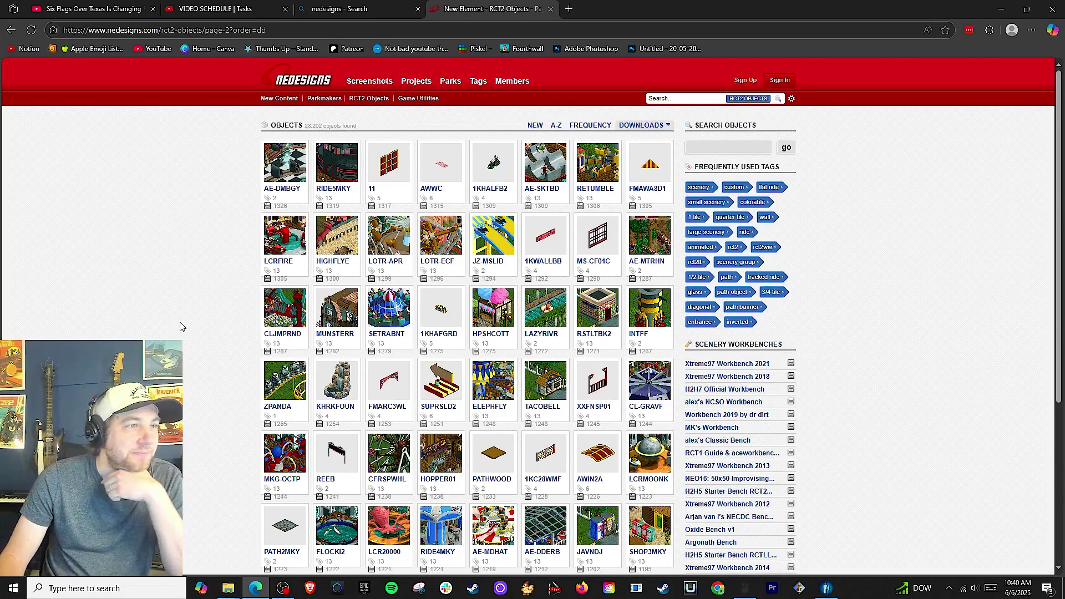
# Step: Scroll to the bottom of page 2 and go to page 3 of the objects list
pyautogui.scroll(-2, 430, 325)
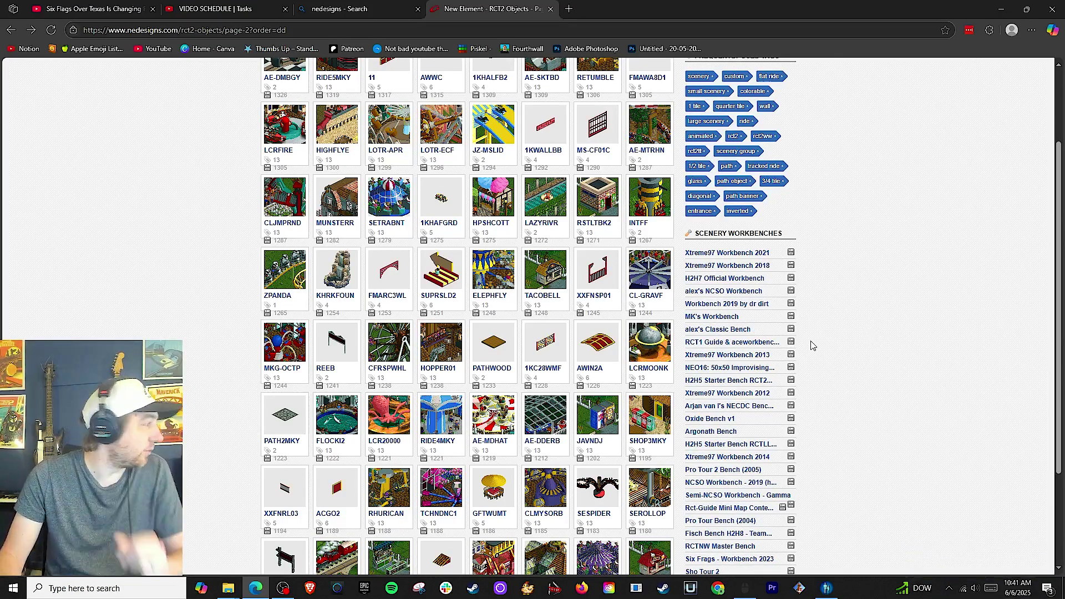
pyautogui.scroll(-1, 801, 343)
pyautogui.scroll(-1, 801, 335)
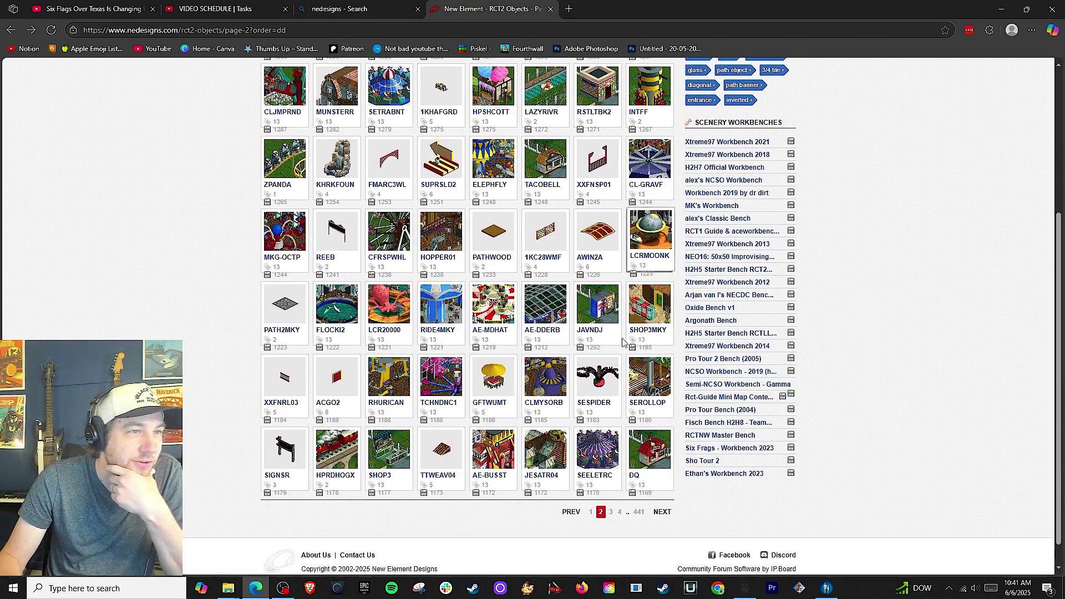
pyautogui.scroll(-1, 228, 381)
pyautogui.click(611, 486)
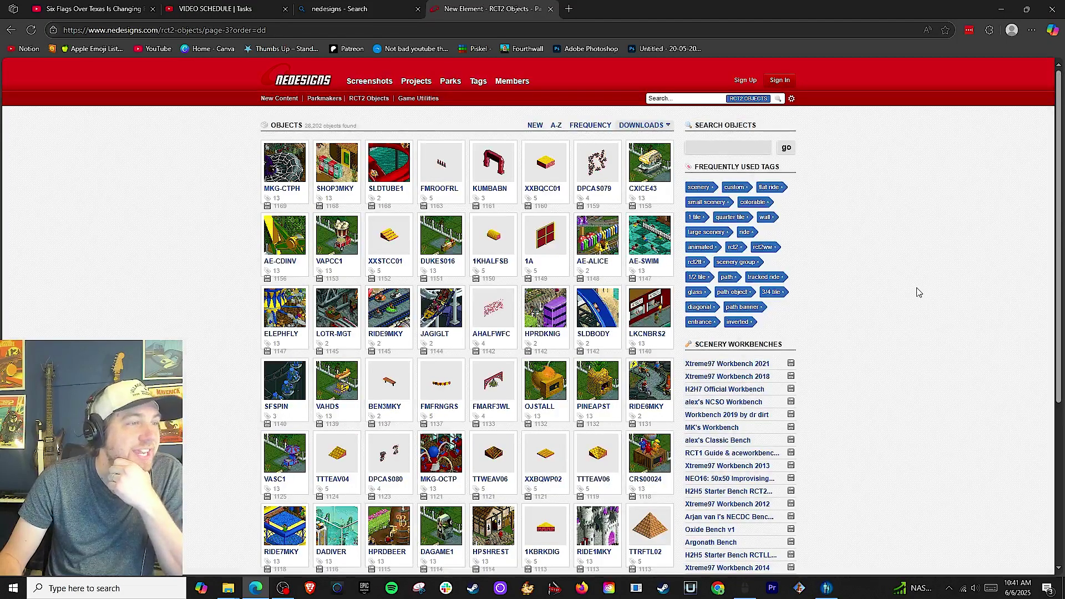
# Step: Download DADIVER.DAT, the diving flat ride object, from page 3
pyautogui.scroll(-4, 918, 291)
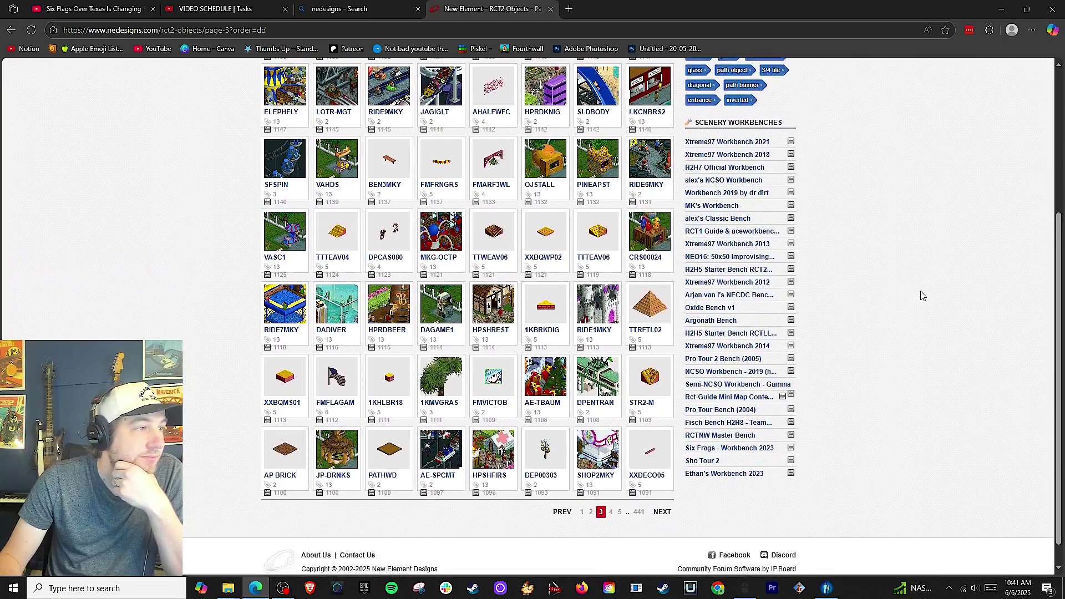
pyautogui.click(341, 318)
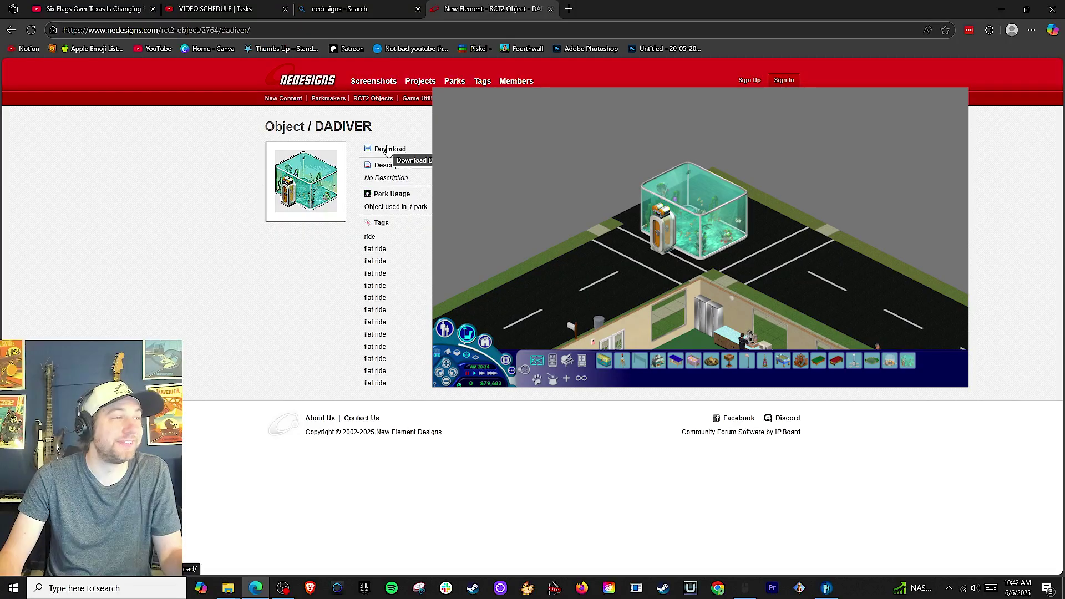
pyautogui.click(388, 150)
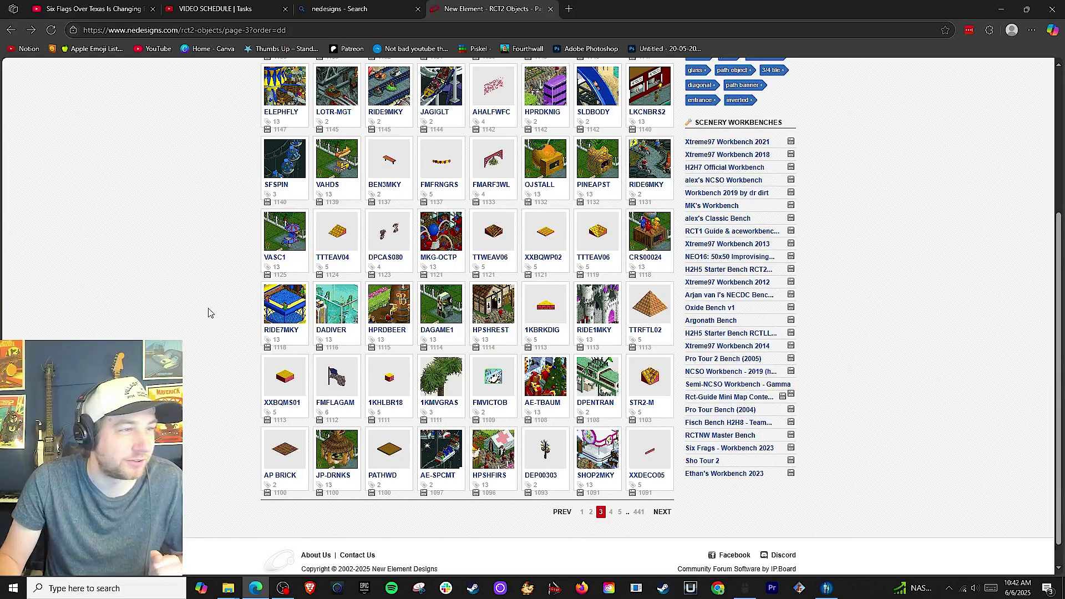
# Step: Go to page 4, view the C-SACADE arcade object page, then browse further down the listing
pyautogui.scroll(-1, 227, 320)
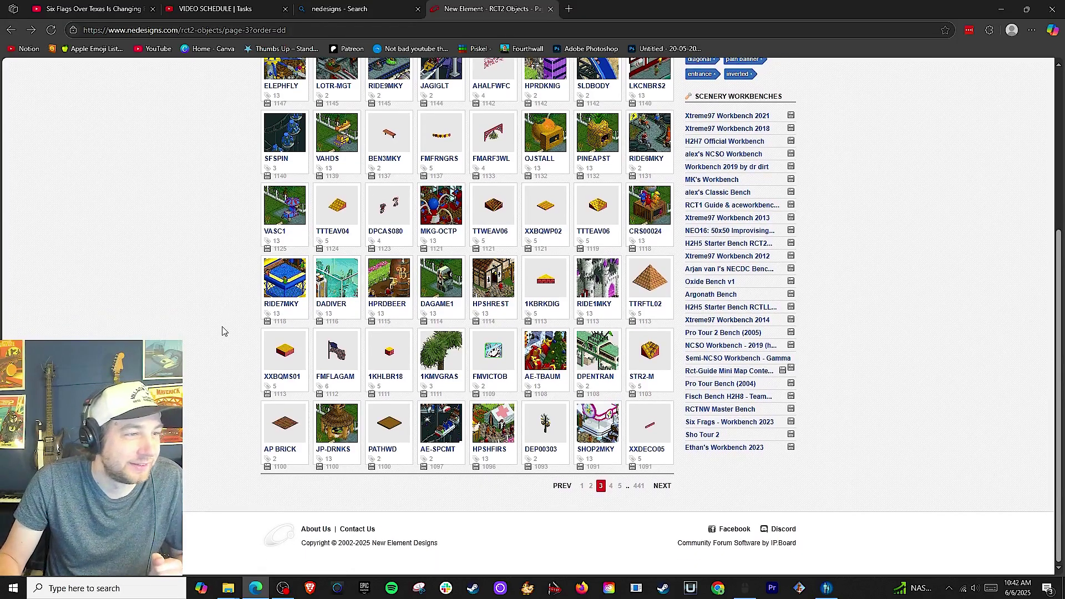
pyautogui.click(610, 486)
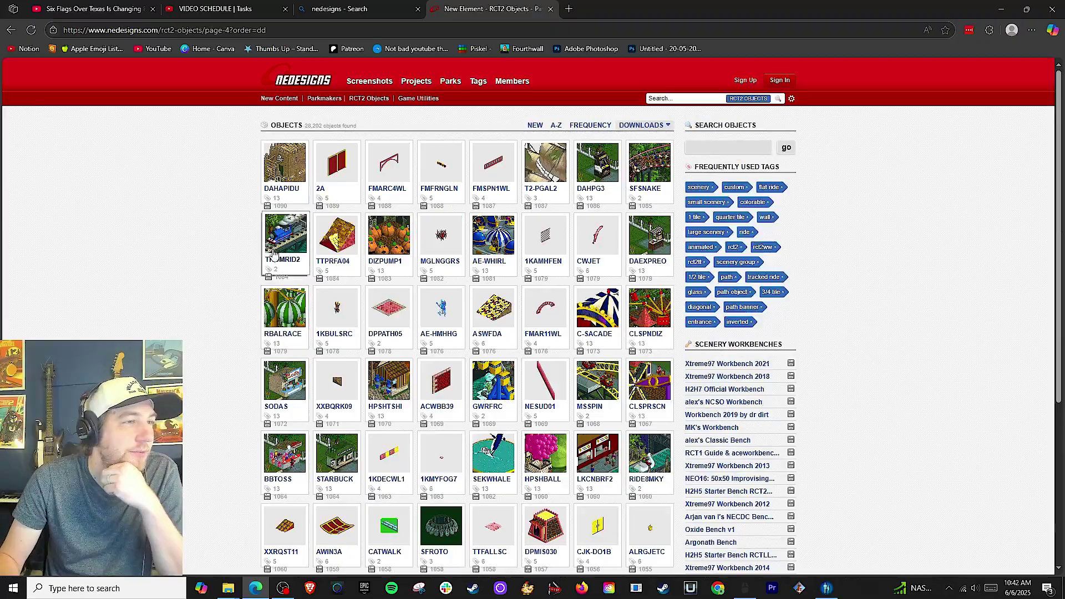
pyautogui.scroll(-1, 505, 206)
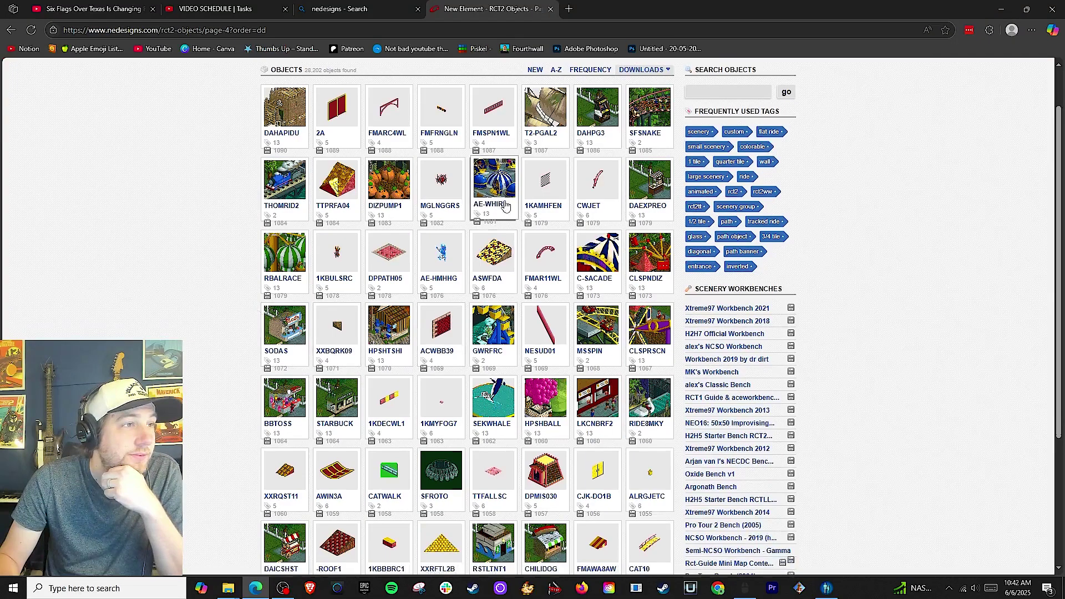
pyautogui.click(598, 264)
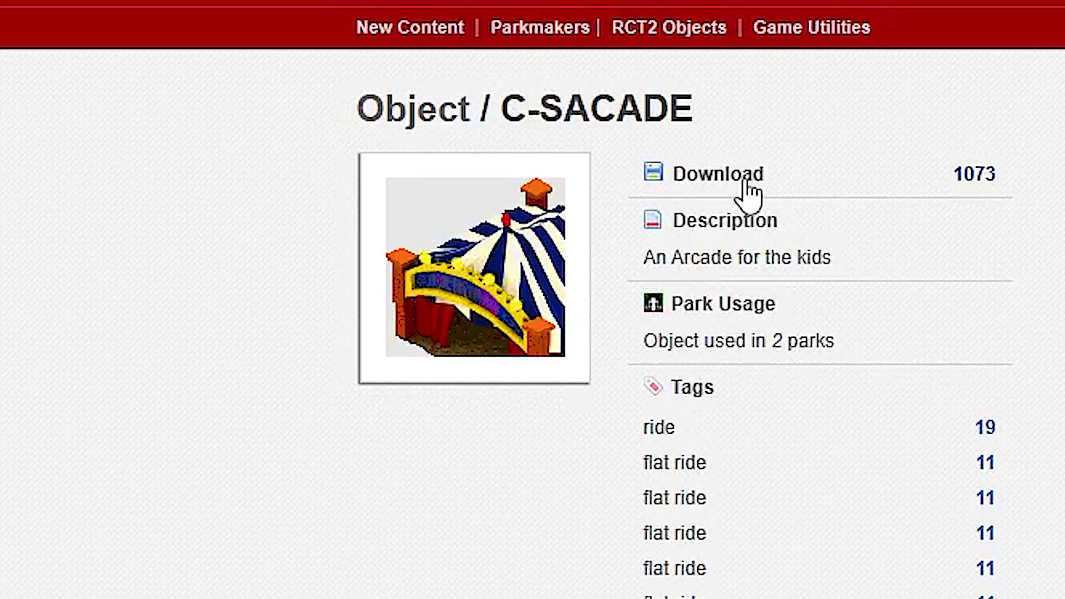
pyautogui.hotkey('alt', 'Left')
pyautogui.scroll(-10, 224, 395)
pyautogui.scroll(-2, 223, 396)
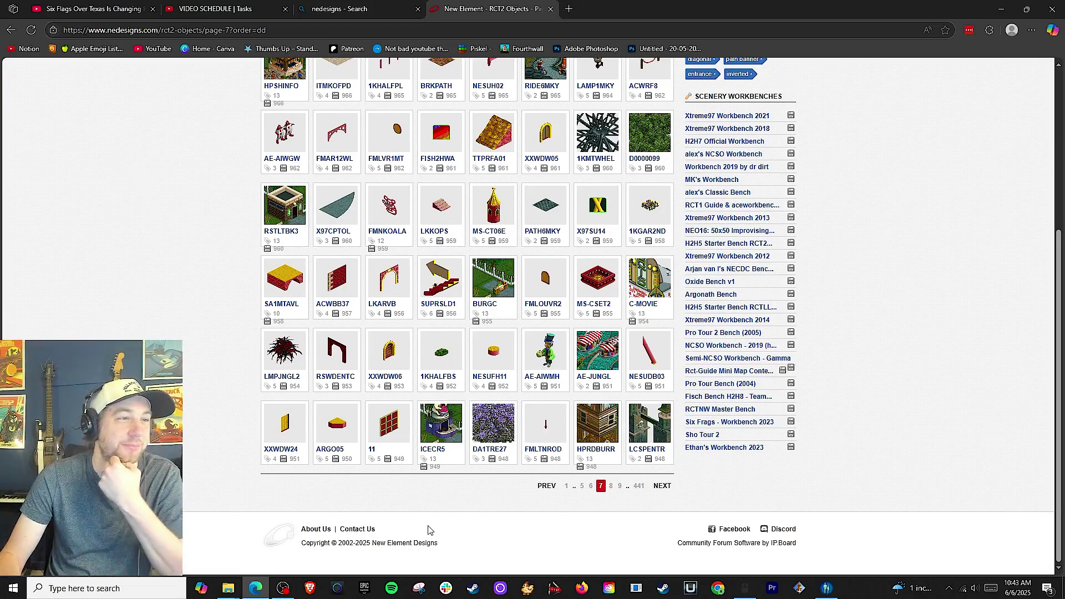
pyautogui.scroll(6, 429, 529)
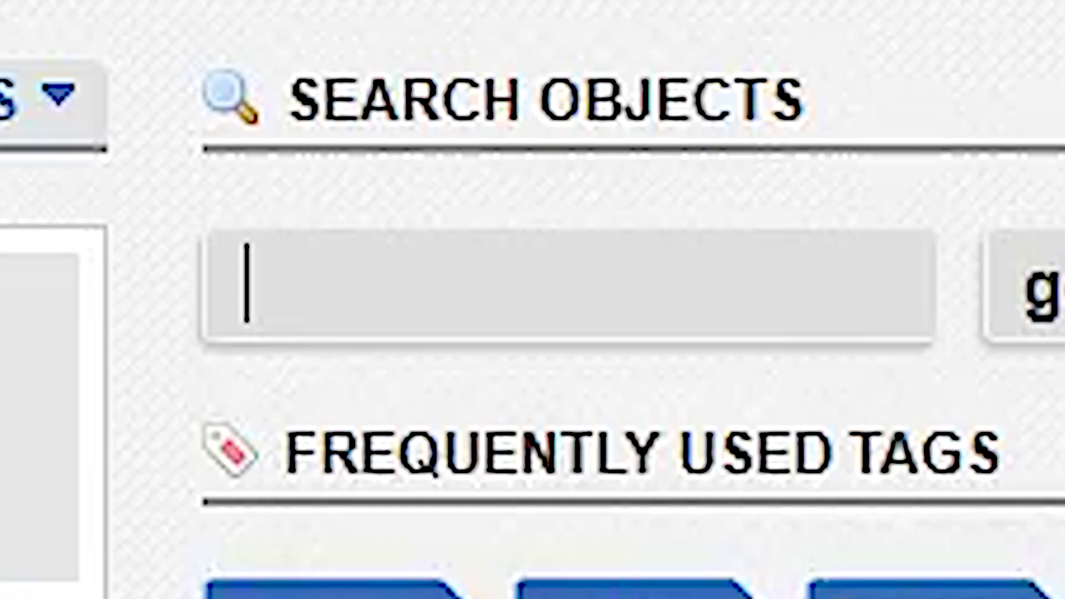
# Step: Search objects for 'dive', get BMDIVE10.DAT, and return to the objects listing
pyautogui.write('dive')
pyautogui.press('Return')
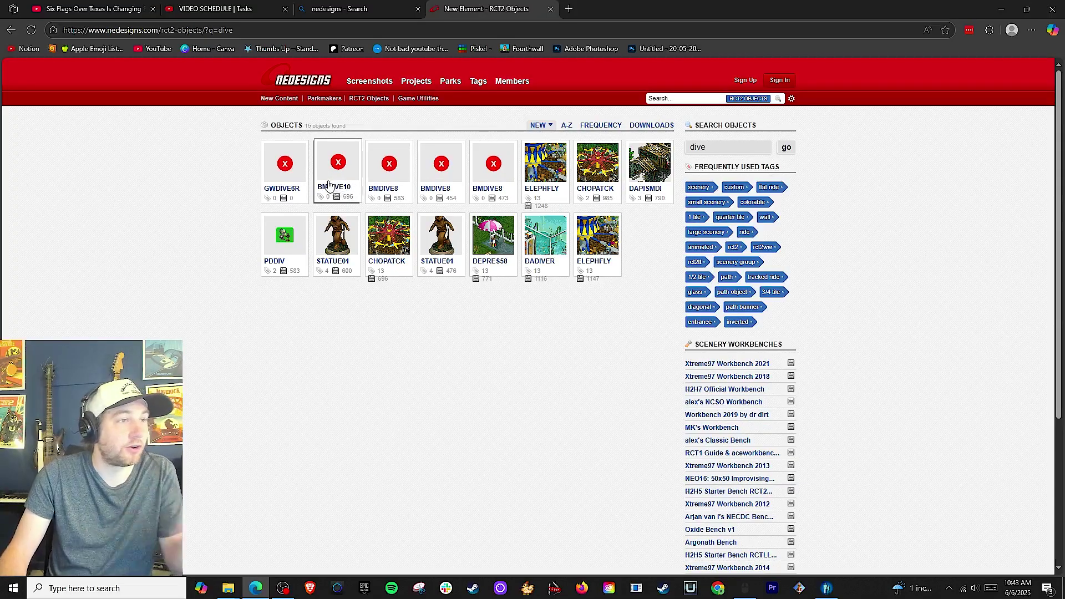
pyautogui.click(336, 189)
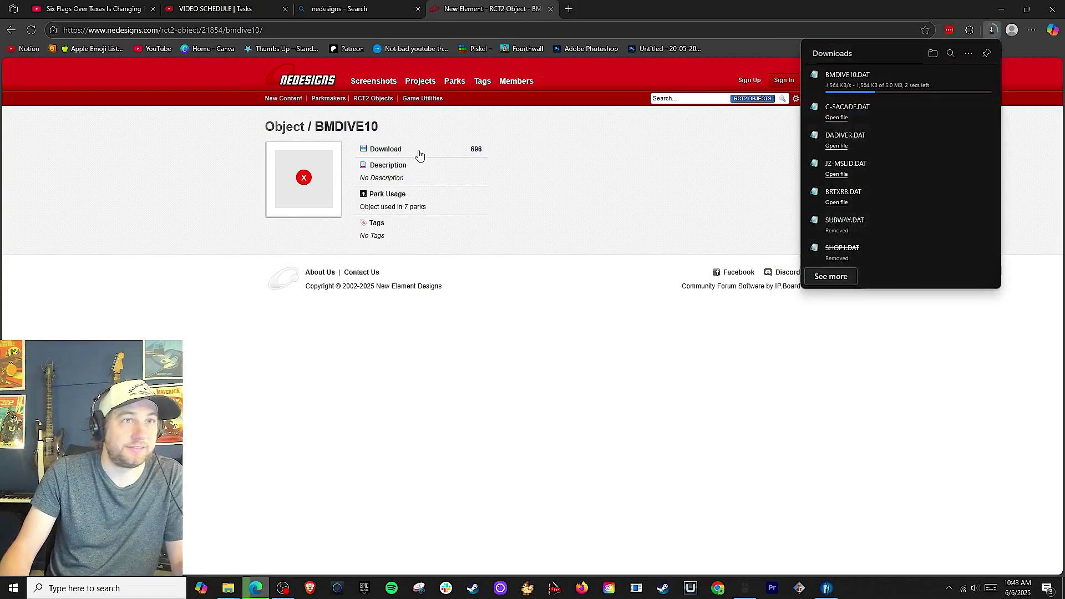
pyautogui.click(11, 30)
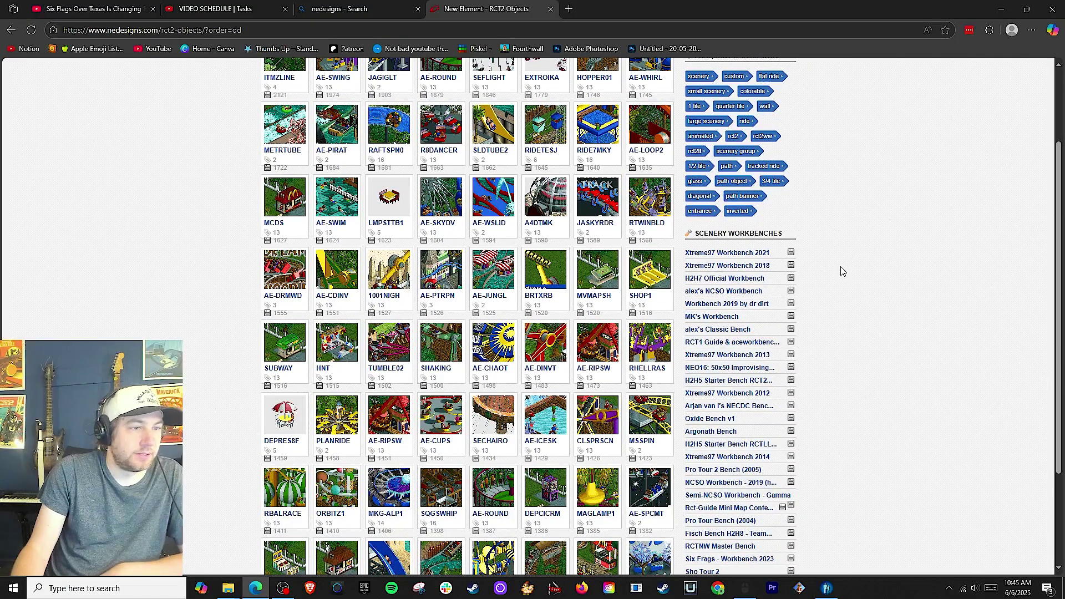
pyautogui.scroll(2, 841, 270)
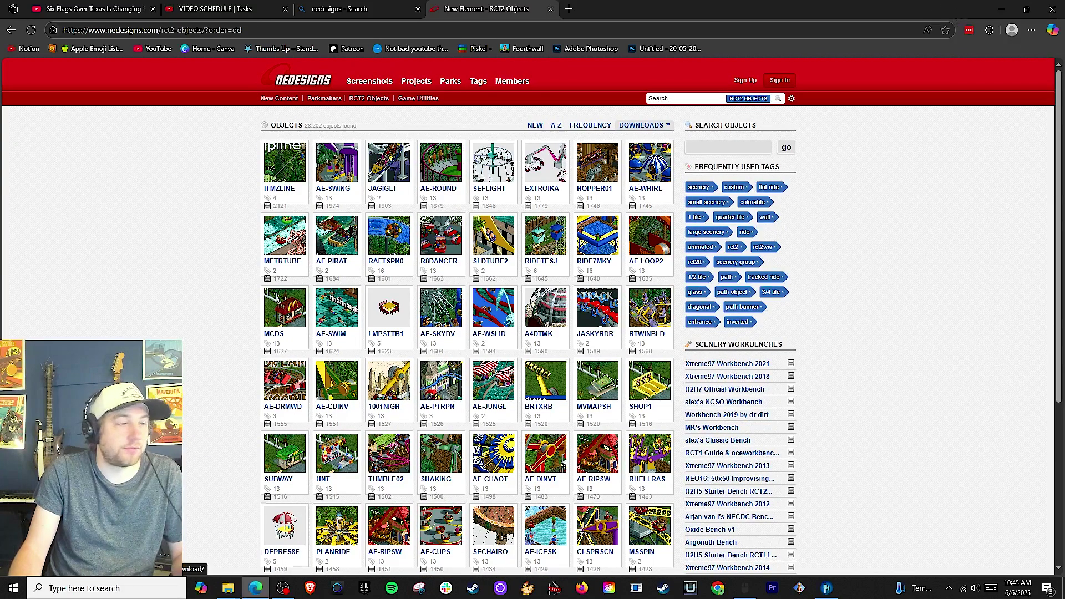
# Step: Move the five DAT downloads, C-SACADE through BMDIVE10, into the object folder and launch OpenRCT2
pyautogui.click(224, 589)
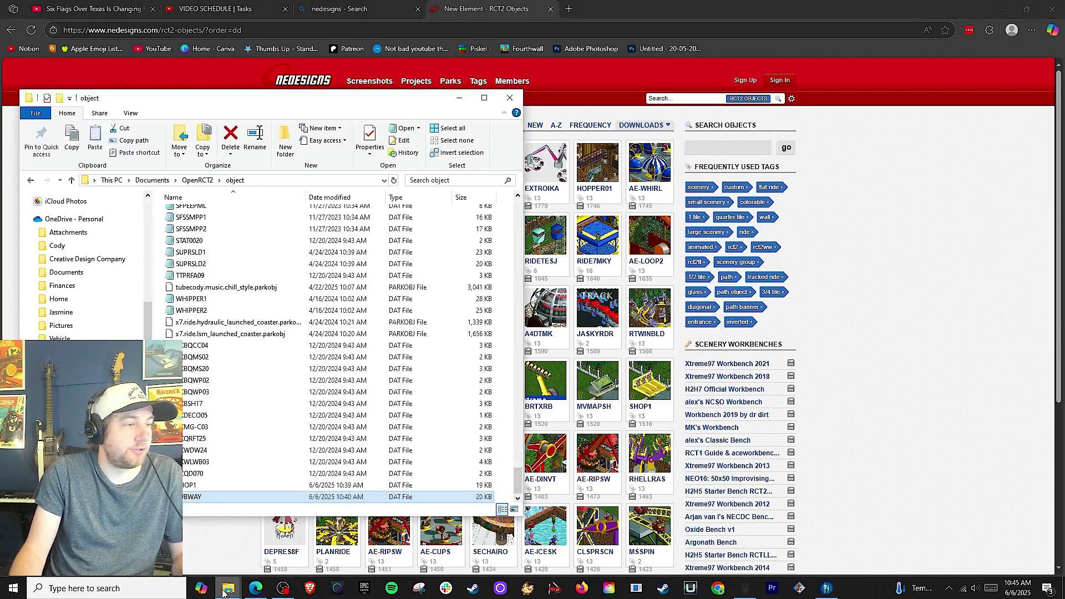
pyautogui.moveTo(224, 588)
pyautogui.click(265, 532)
pyautogui.click(718, 246)
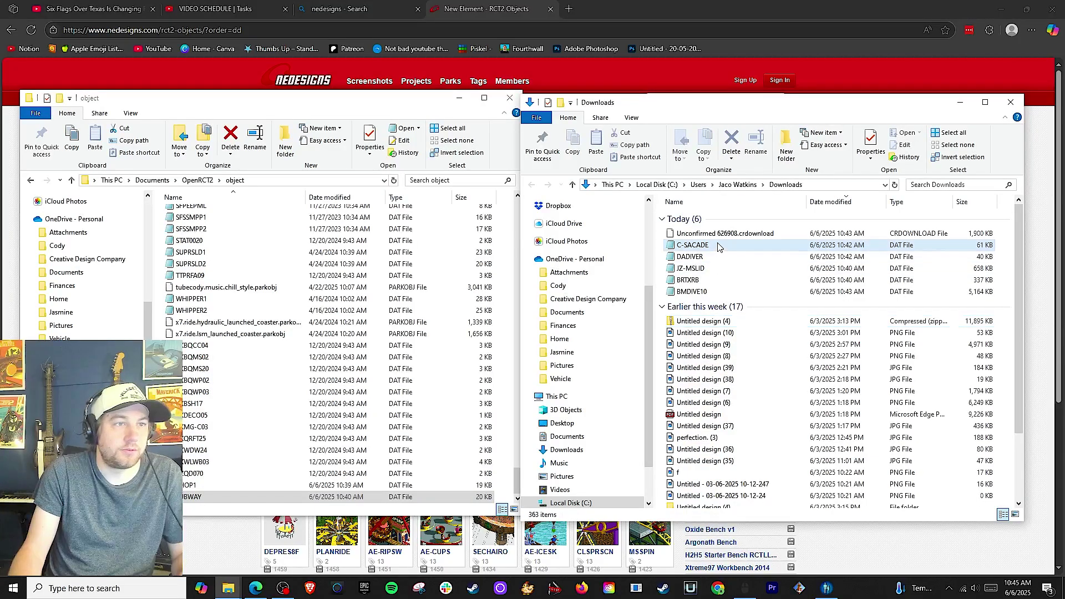
pyautogui.keyDown('shift'); pyautogui.click(707, 294); pyautogui.keyUp('shift')
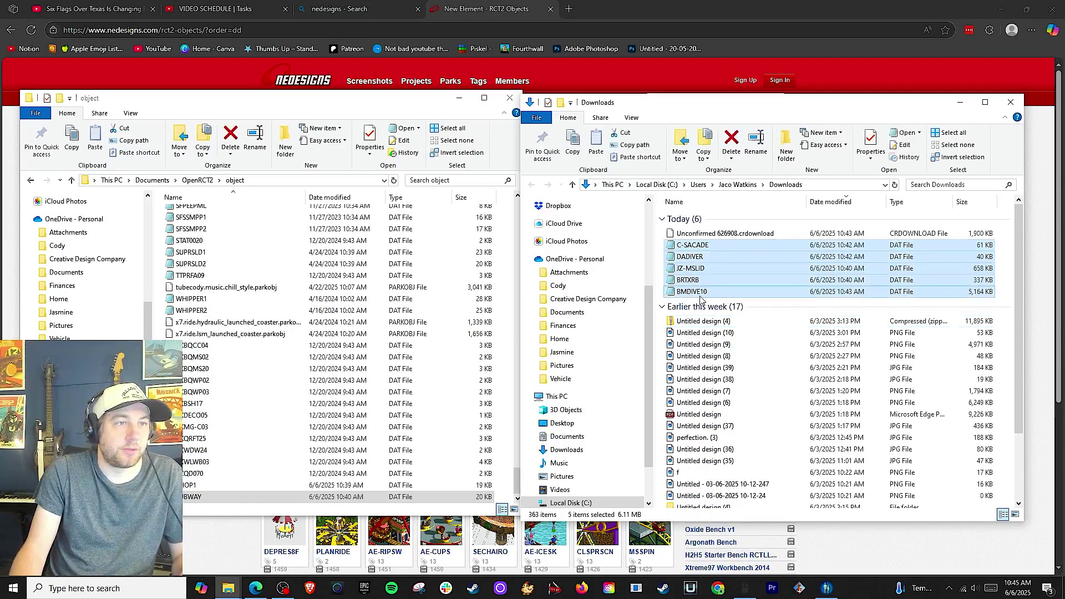
pyautogui.moveTo(704, 298)
pyautogui.mouseDown()
pyautogui.moveTo(310, 261)
pyautogui.moveTo(300, 319)
pyautogui.mouseUp()
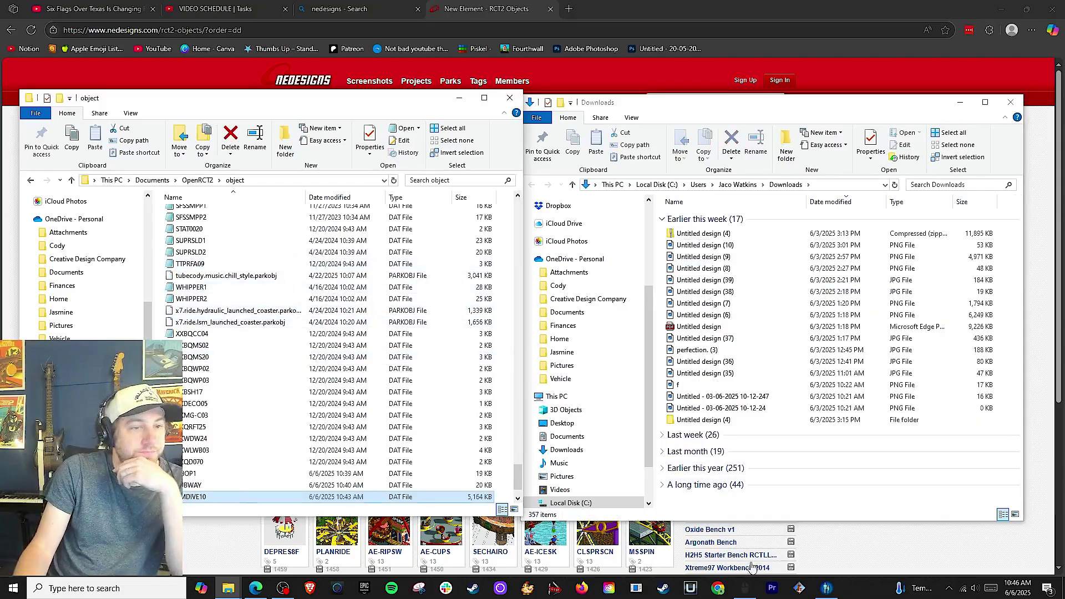
pyautogui.click(799, 589)
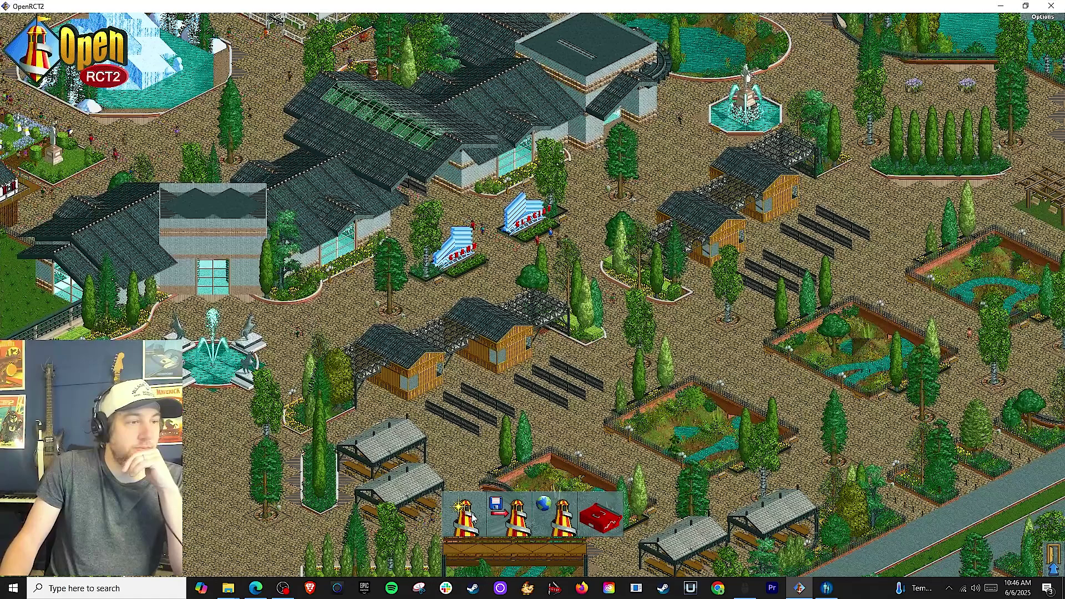
# Step: Start the Build your own Six Flags Park scenario from the Extras list
pyautogui.click(465, 516)
pyautogui.click(357, 358)
pyautogui.click(351, 340)
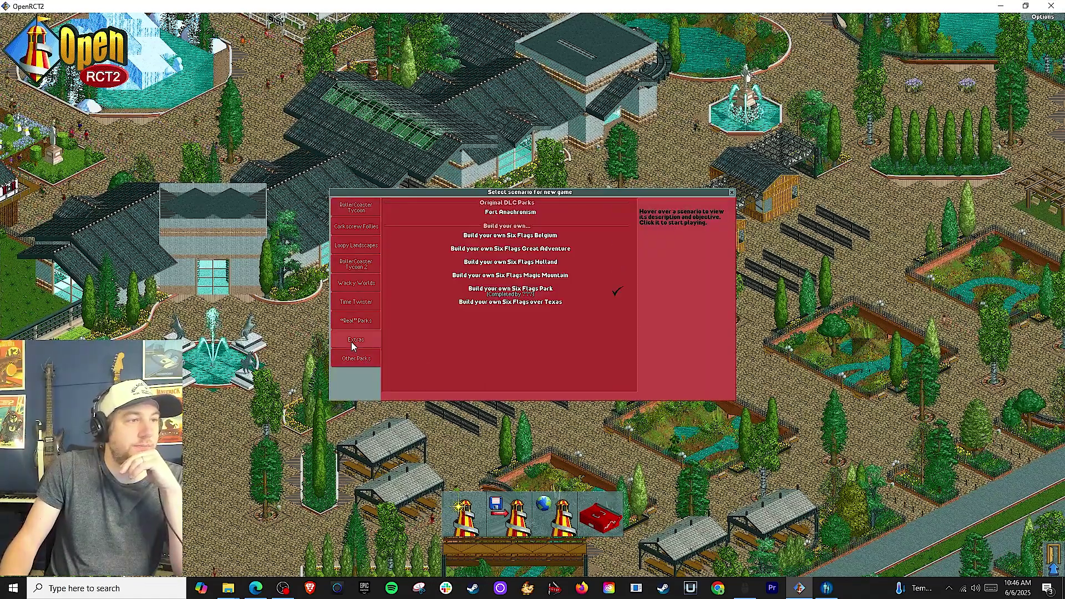
pyautogui.click(497, 291)
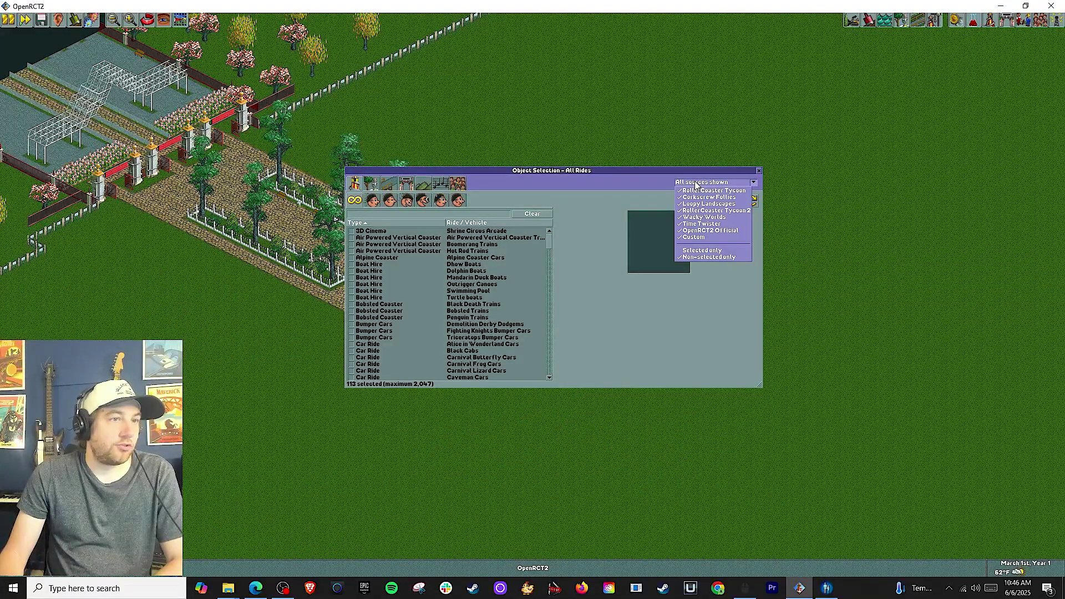
# Step: Close the object source filter, scroll the object list and pan the park view
pyautogui.click(626, 243)
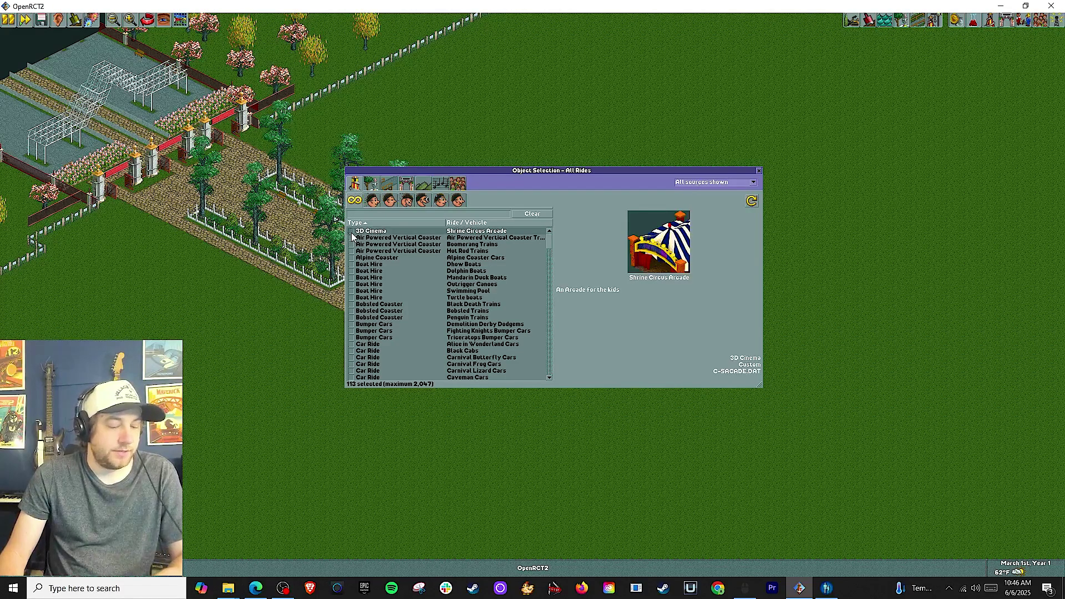
pyautogui.scroll(-15, 351, 236)
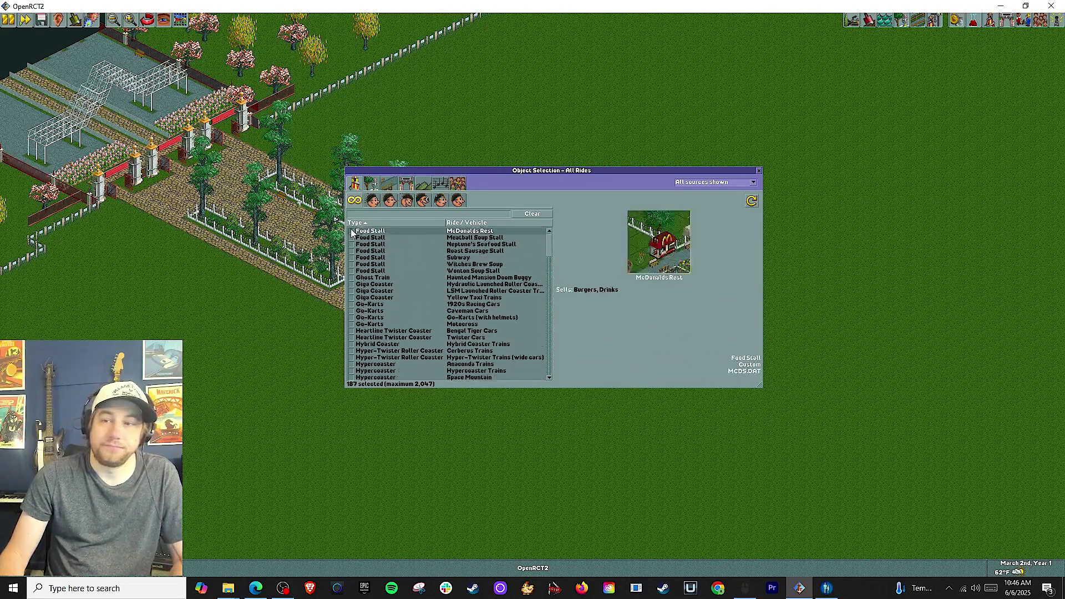
pyautogui.scroll(-15, 352, 233)
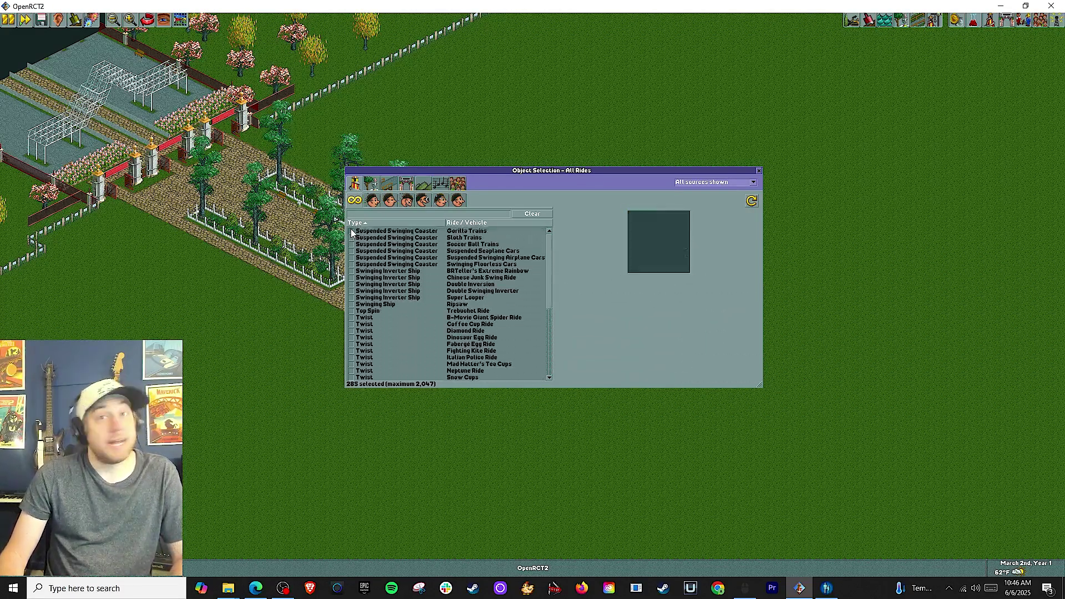
pyautogui.scroll(-10, 351, 233)
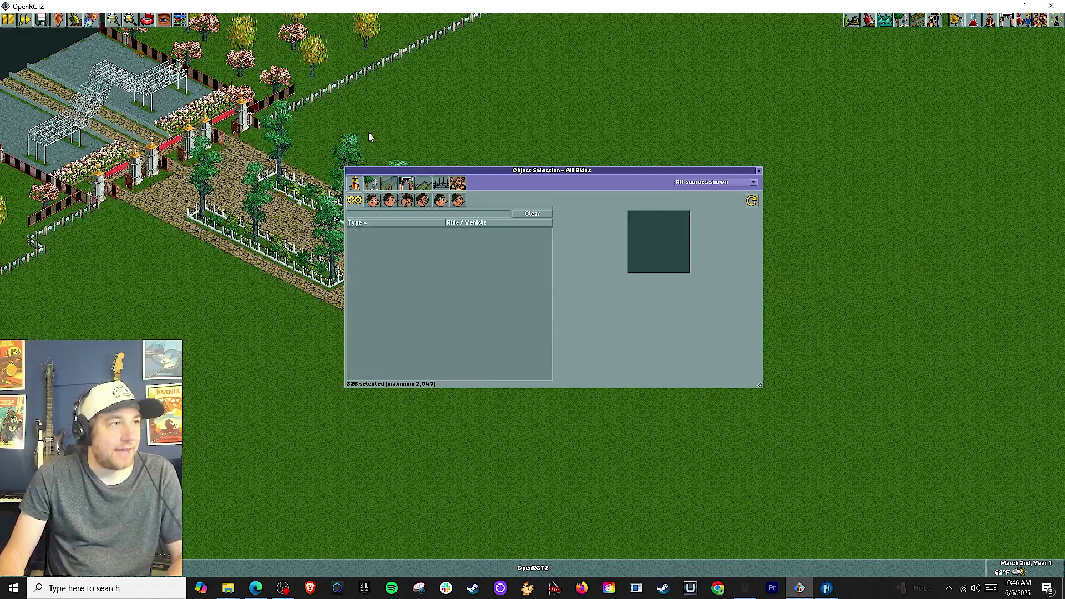
pyautogui.moveTo(368, 132); pyautogui.dragTo(488, 154)
# Step: Use the debug Inventions List's 'Move all items to top' to unlock every ride
pyautogui.press('BackSpace')
pyautogui.click(75, 19)
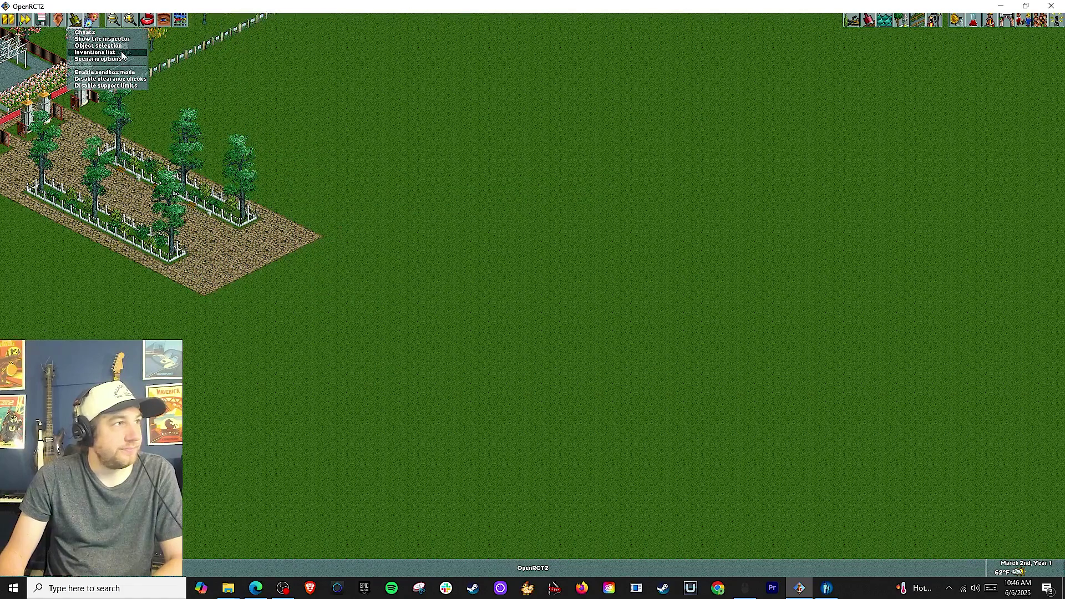
pyautogui.click(122, 54)
pyautogui.click(654, 374)
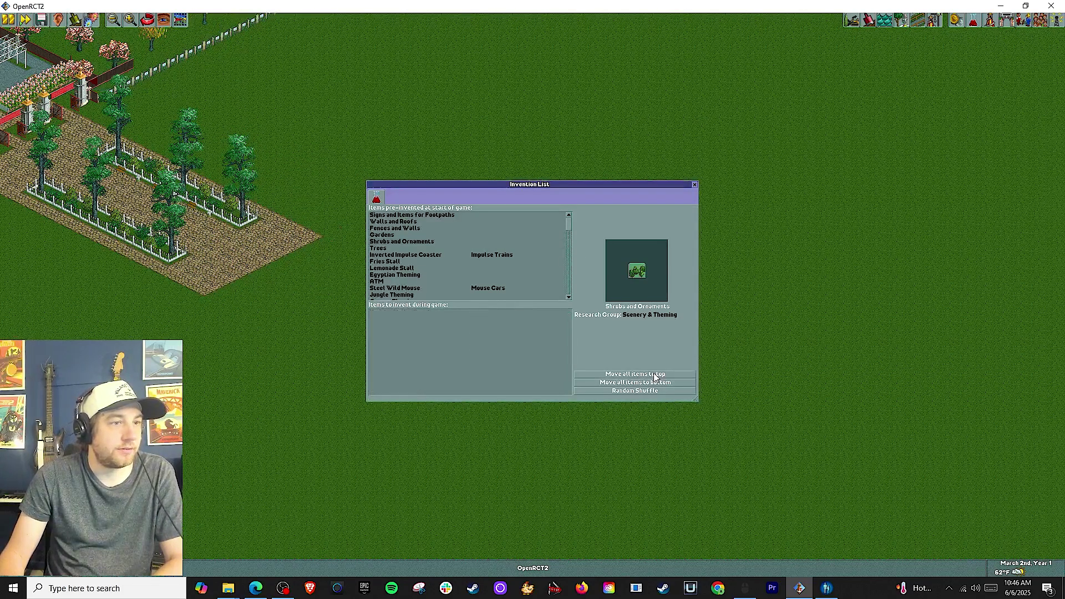
pyautogui.press('BackSpace')
# Step: Centre the New Rides window and show its Gentle Rides category
pyautogui.click(935, 21)
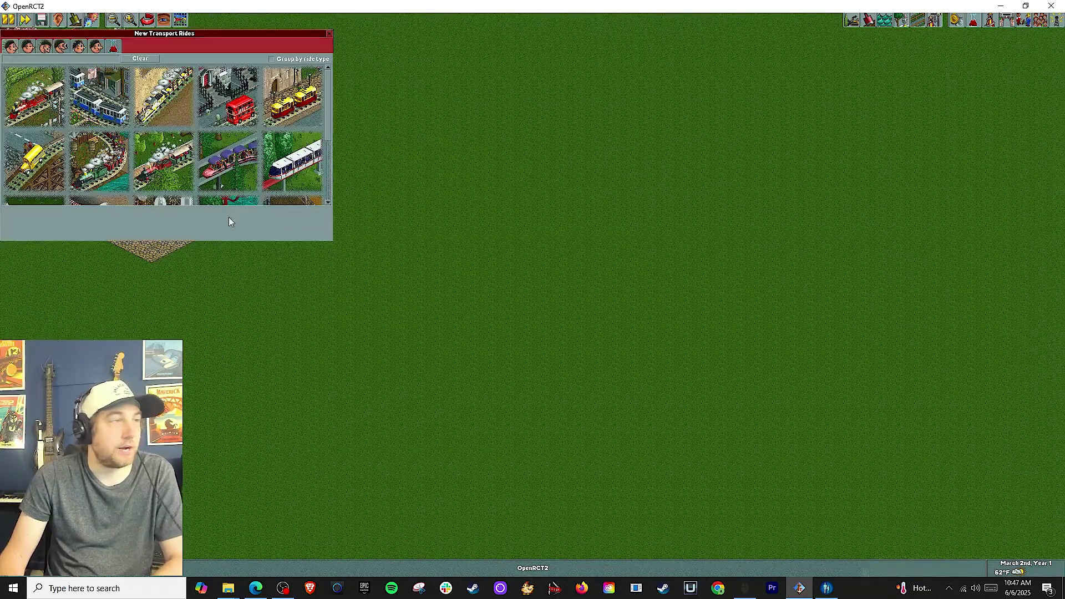
pyautogui.moveTo(110, 34); pyautogui.dragTo(437, 93)
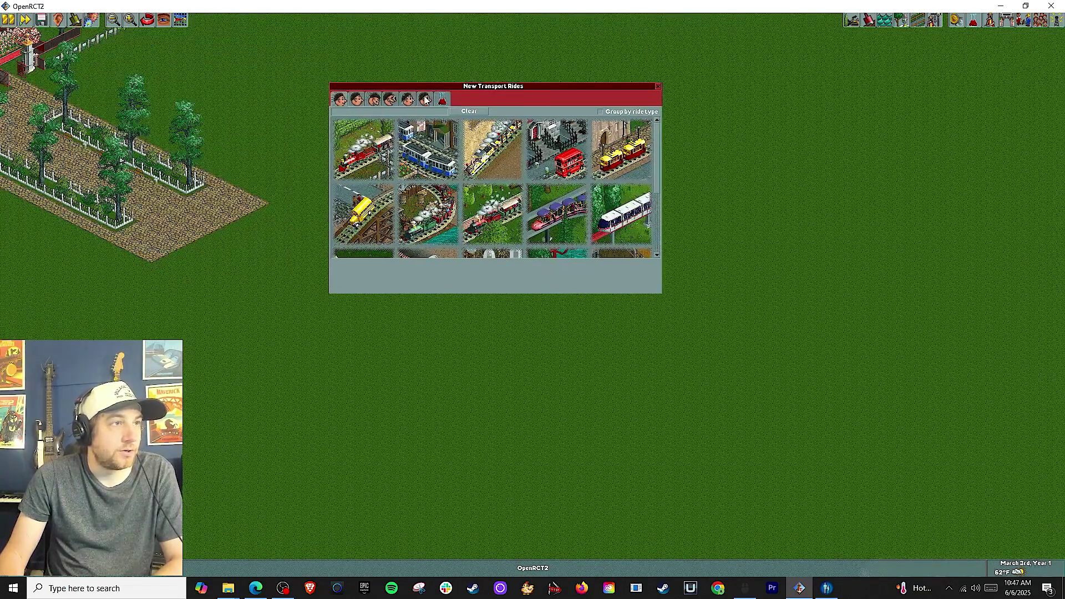
pyautogui.scroll(-3, 427, 162)
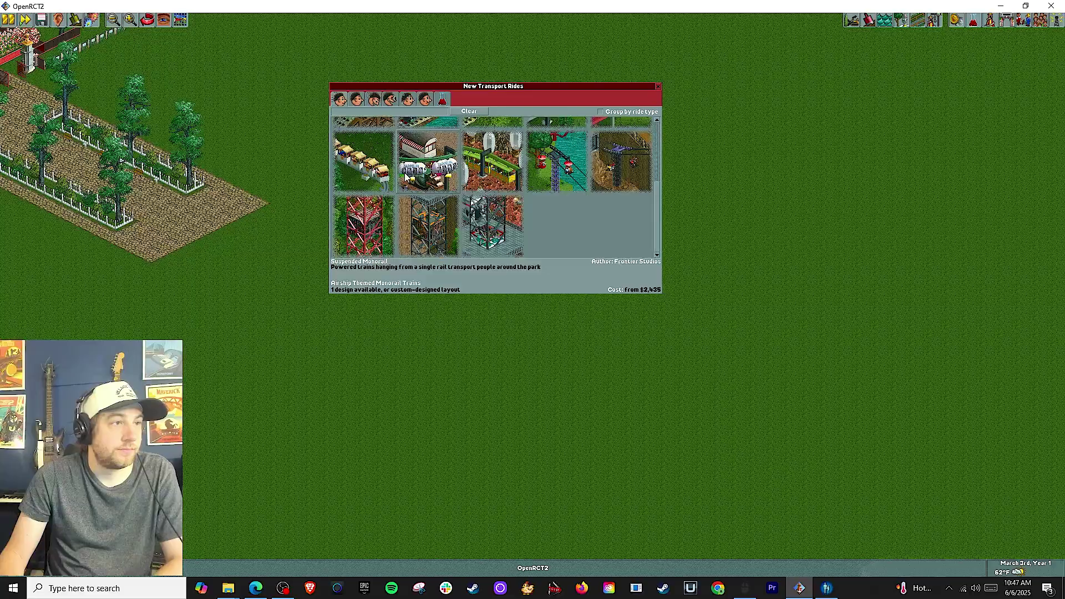
pyautogui.click(357, 100)
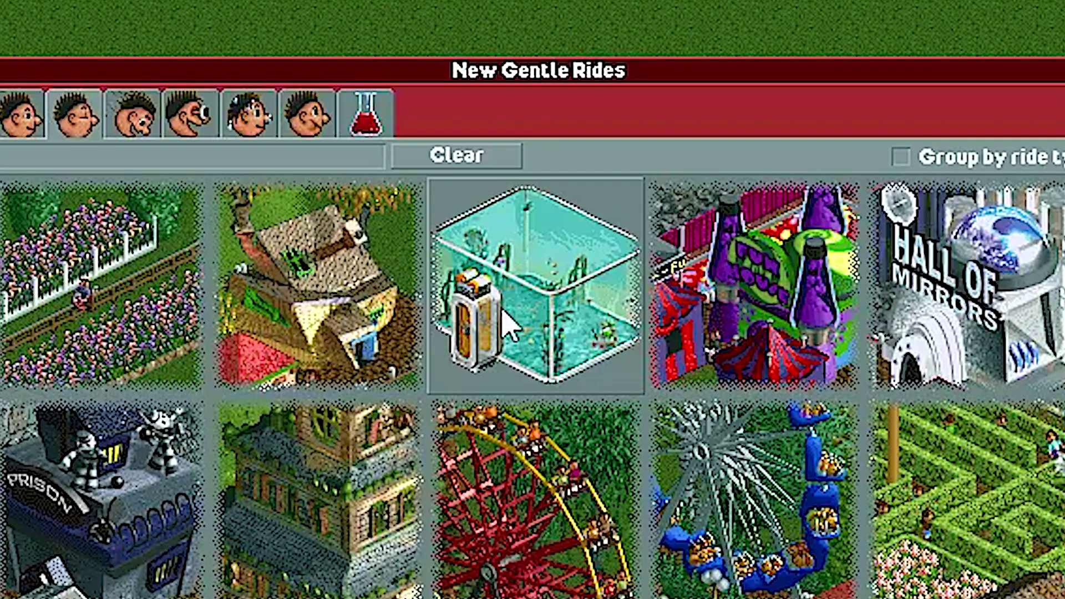
# Step: Build the Deep Sea Diver on the grass with its entrance left of the tank and exit in front
pyautogui.click(496, 159)
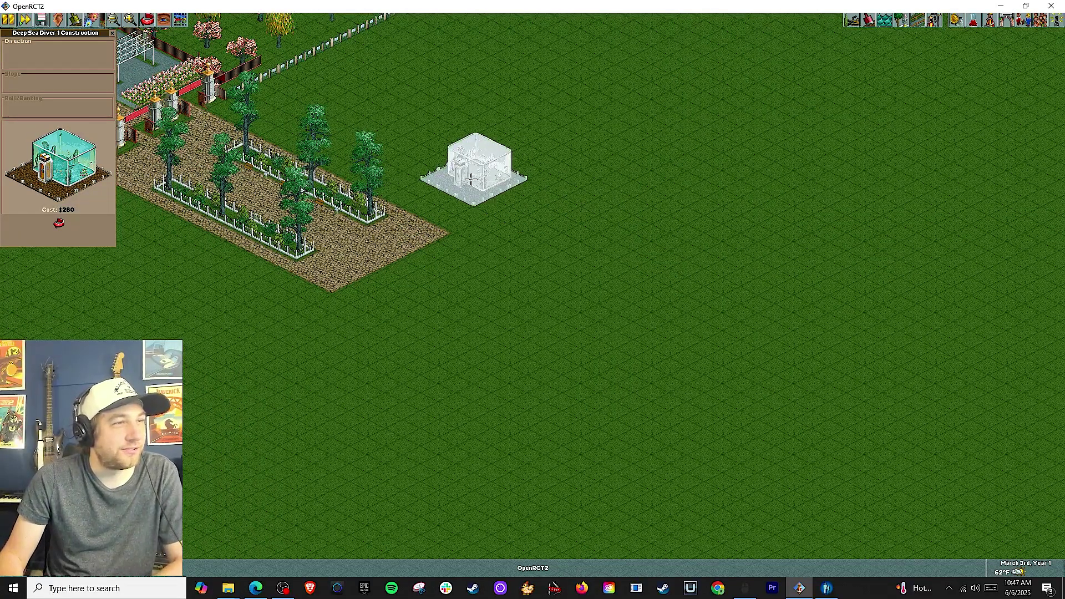
pyautogui.click(444, 172)
pyautogui.scroll(1, 486, 218)
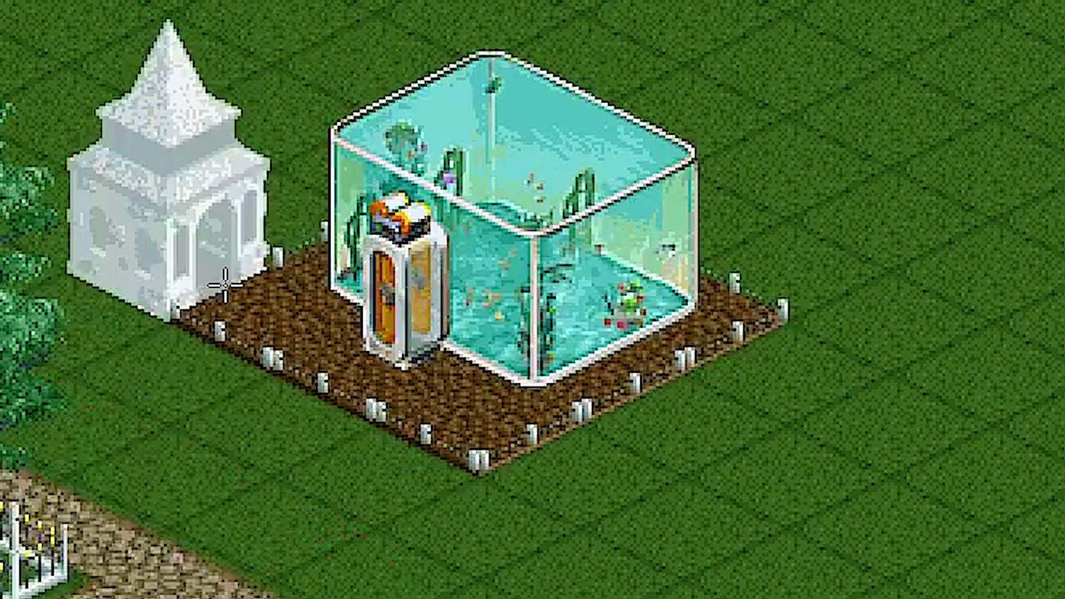
pyautogui.click(215, 266)
pyautogui.click(528, 252)
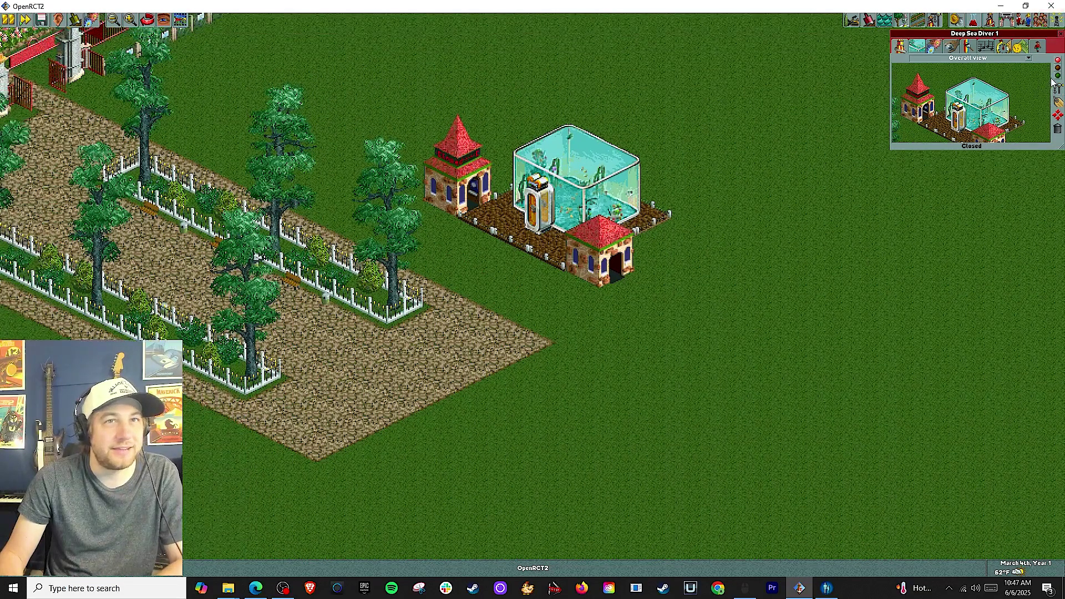
# Step: Open Deep Sea Diver 1 to guests and turn the view back toward the main path
pyautogui.click(1057, 76)
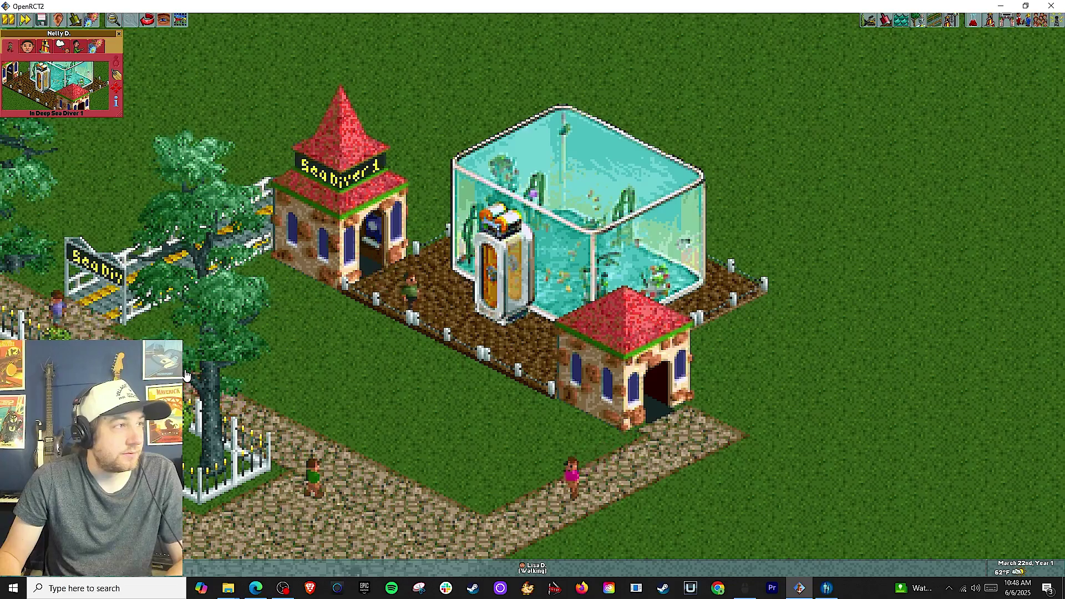
pyautogui.press('Return')
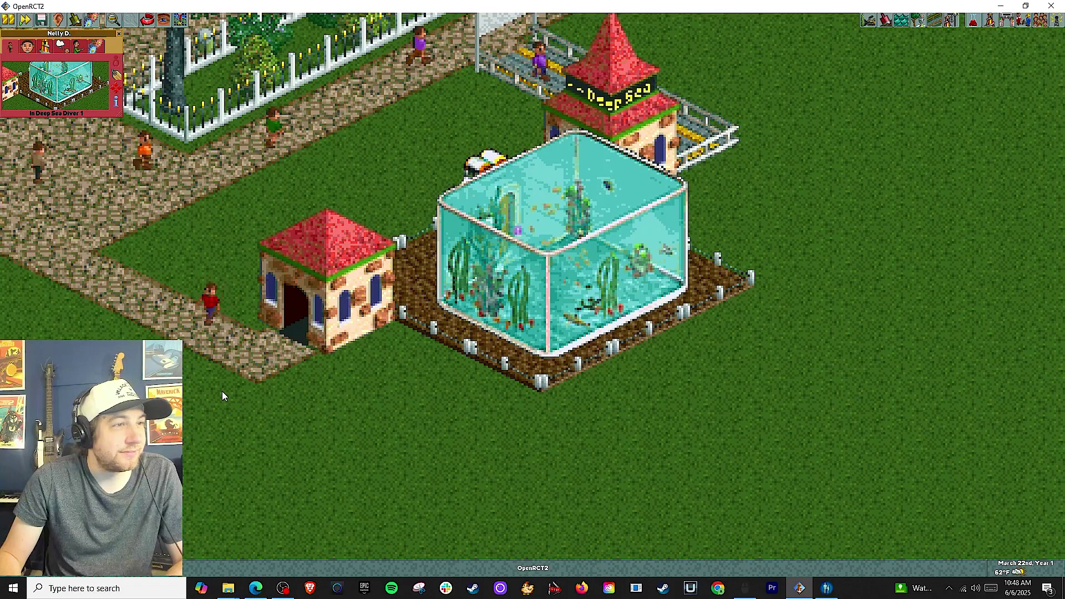
pyautogui.press('BackSpace')
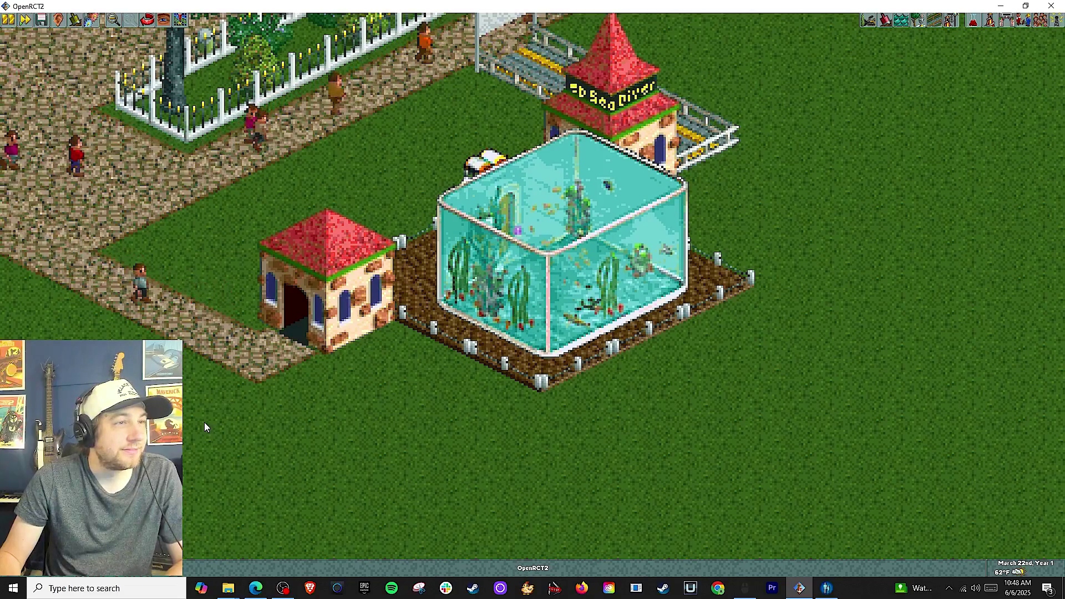
pyautogui.moveTo(420, 332)
pyautogui.mouseDown()
pyautogui.moveTo(466, 362)
pyautogui.moveTo(196, 331)
pyautogui.moveTo(280, 407)
pyautogui.moveTo(272, 389)
pyautogui.moveTo(284, 368)
pyautogui.moveTo(260, 316)
pyautogui.mouseUp()
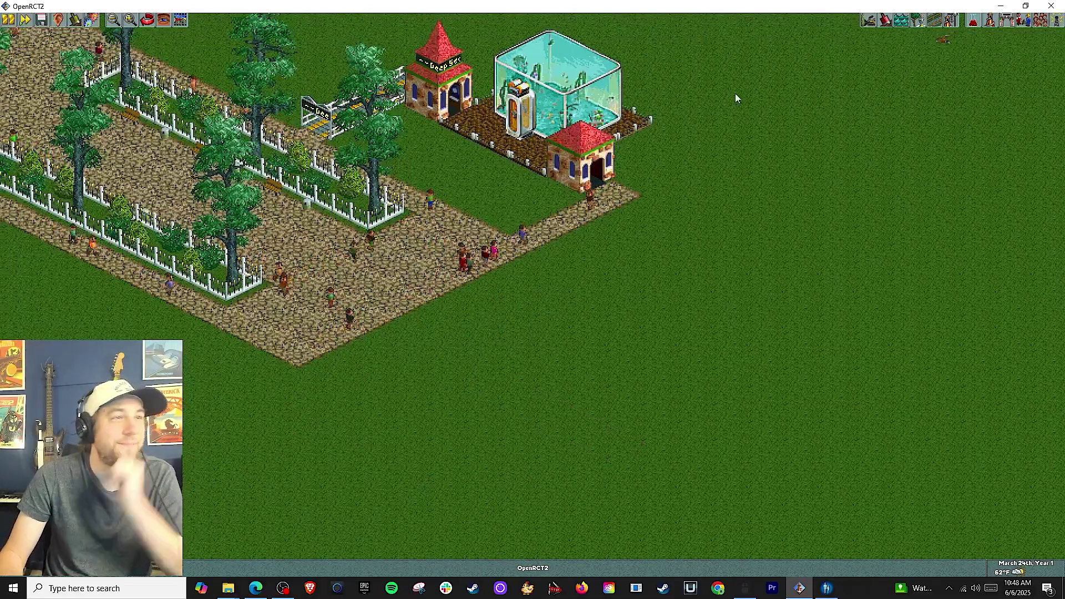
# Step: Place BRTeller's Extreme Rainbow from Thrill Rides on the grass beside the path
pyautogui.click(971, 21)
pyautogui.moveTo(499, 333); pyautogui.dragTo(541, 366)
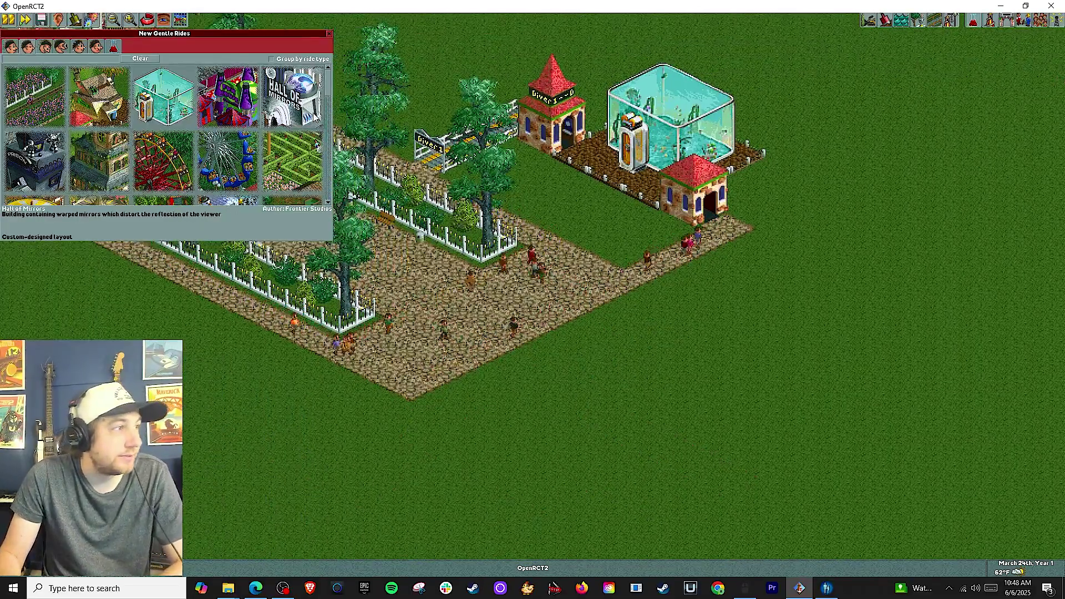
pyautogui.moveTo(167, 27); pyautogui.dragTo(280, 49)
pyautogui.scroll(1, 431, 176)
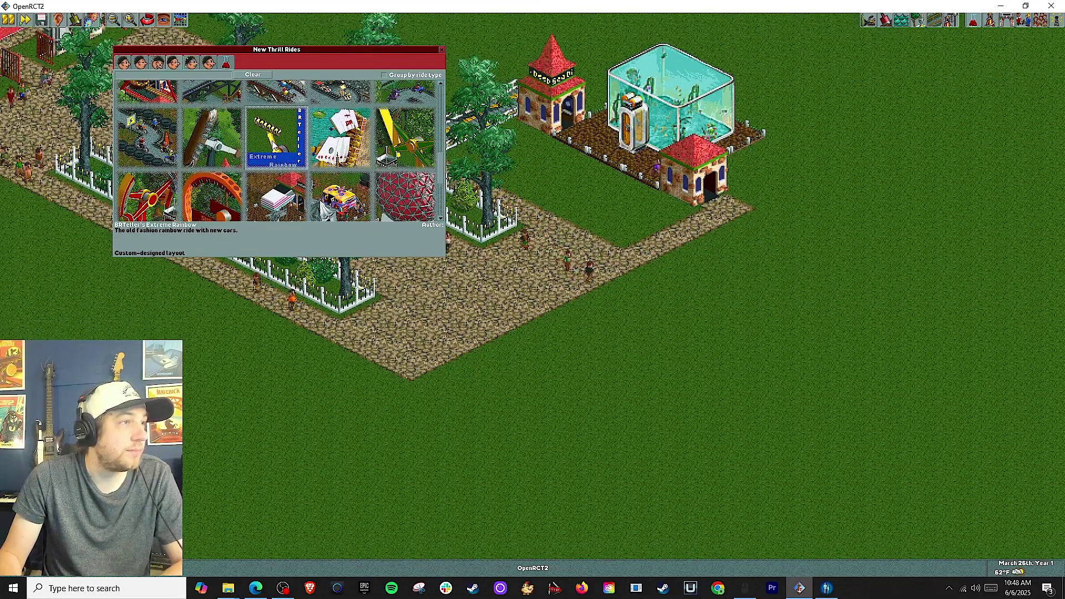
pyautogui.click(273, 138)
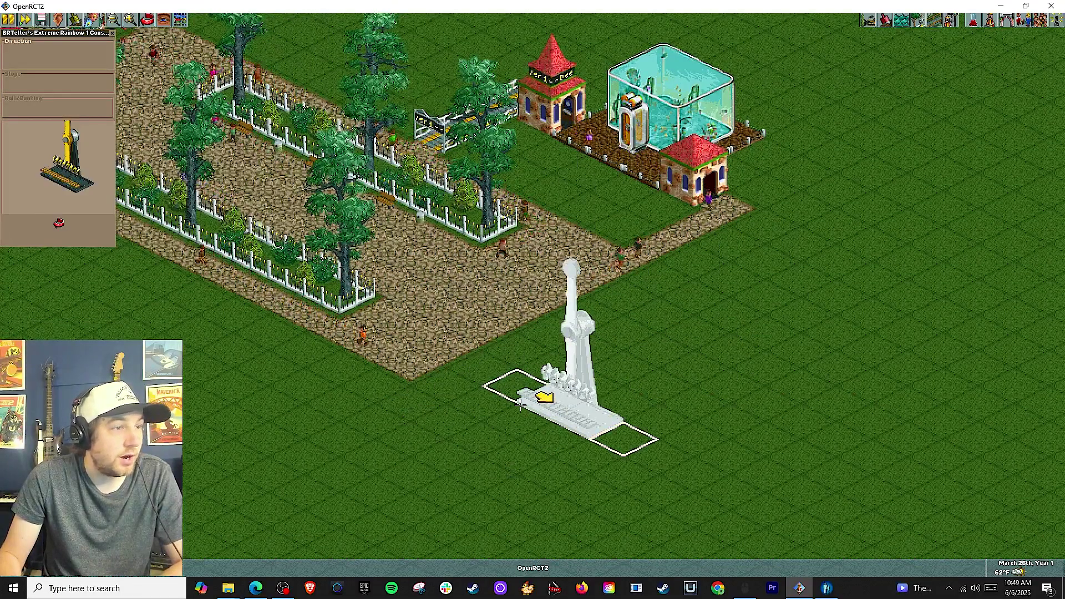
pyautogui.press('Return')
pyautogui.press('Return')
pyautogui.click(424, 396)
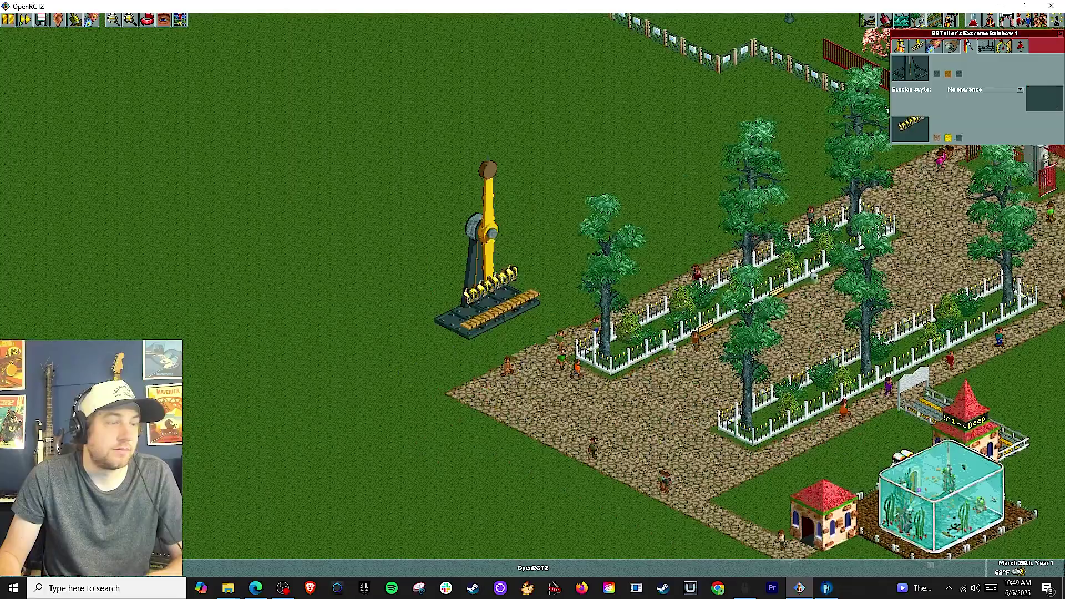
# Step: Close the Extreme Rainbow 1 window and pan the view around the swing ride
pyautogui.click(899, 46)
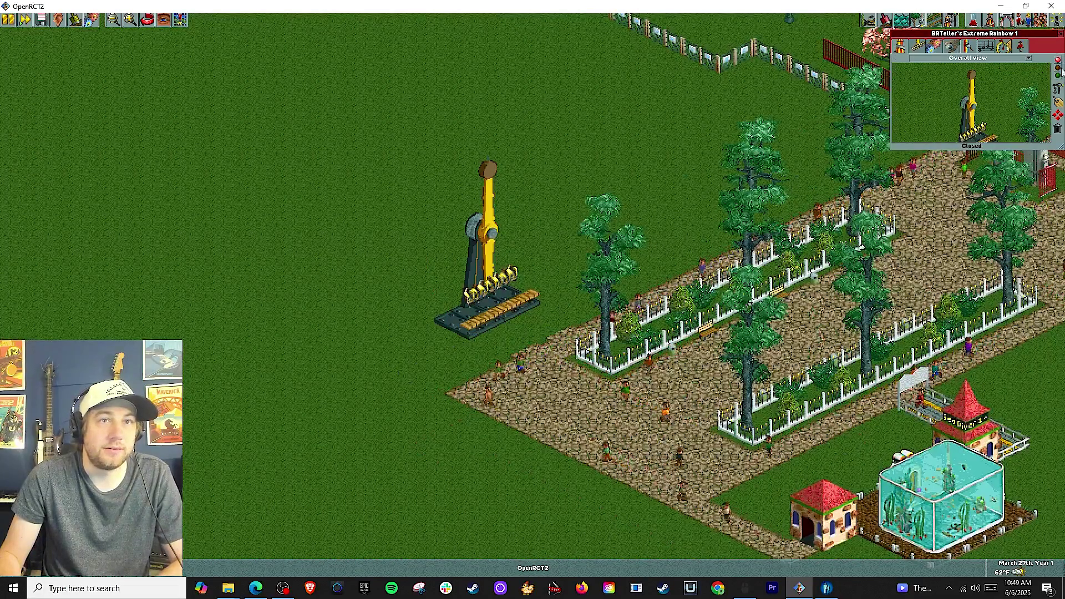
pyautogui.click(1060, 33)
pyautogui.moveTo(327, 381); pyautogui.dragTo(344, 379)
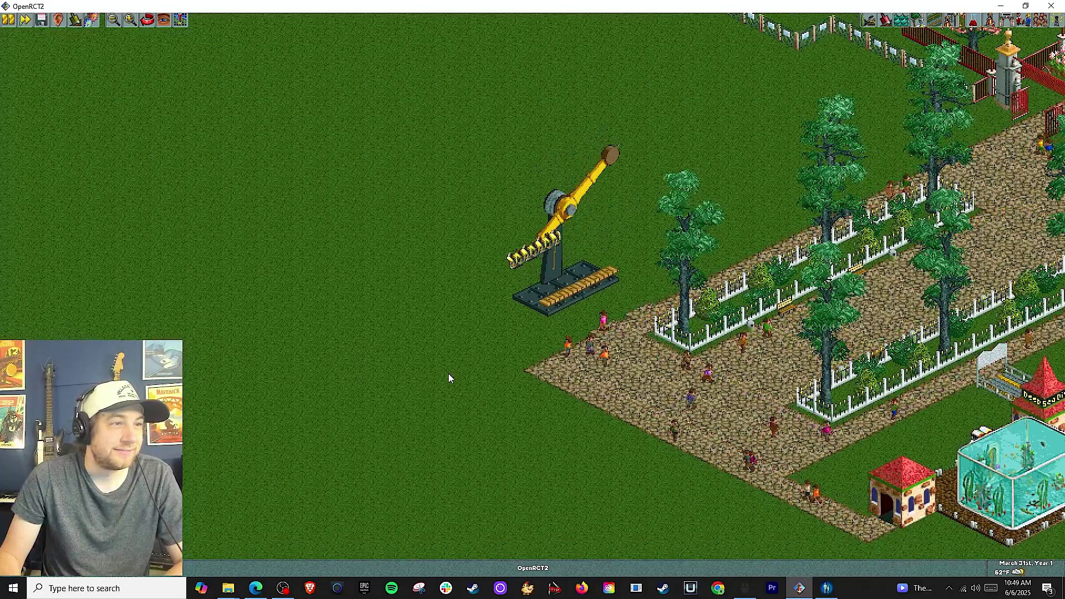
pyautogui.moveTo(448, 373); pyautogui.dragTo(456, 296)
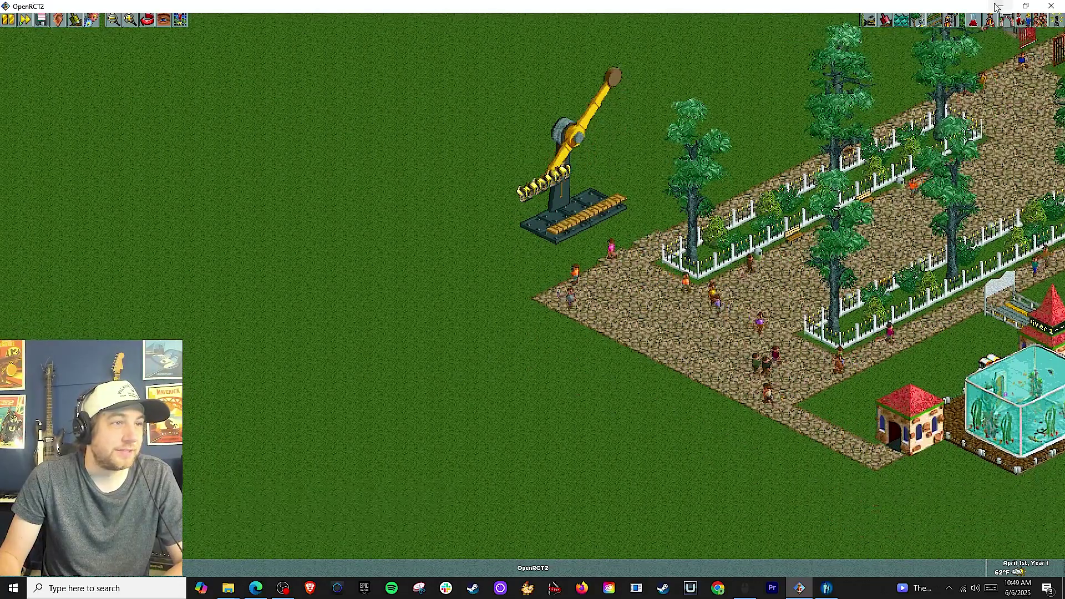
# Step: Place the Shrine Circus Arcade tent on the grass, skipping its entrance placement
pyautogui.click(941, 21)
pyautogui.press('Return')
pyautogui.click(299, 89)
pyautogui.press('Return')
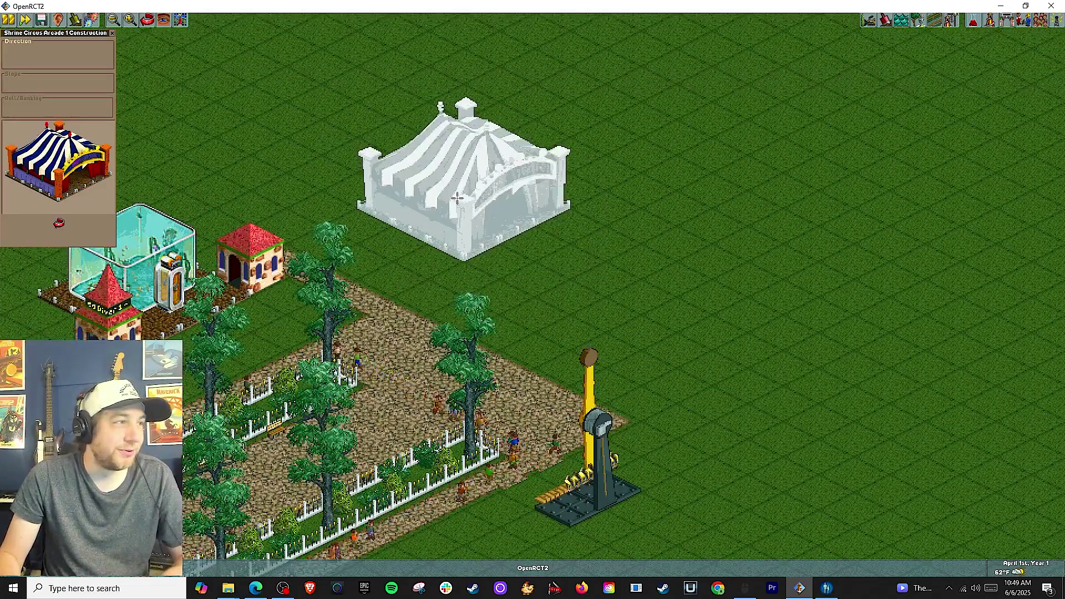
pyautogui.click(484, 211)
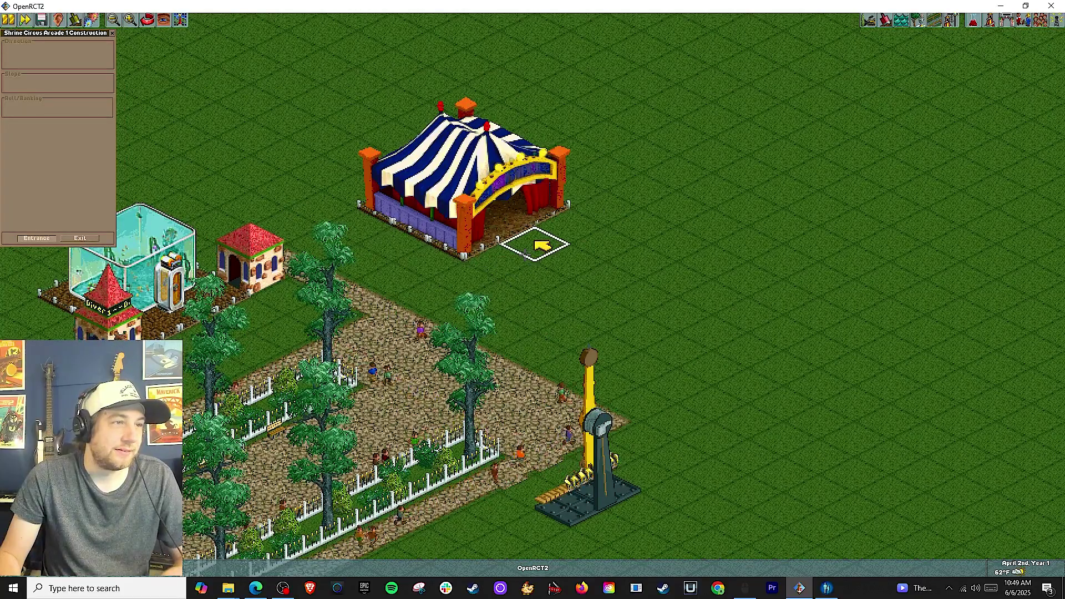
pyautogui.rightClick(582, 229)
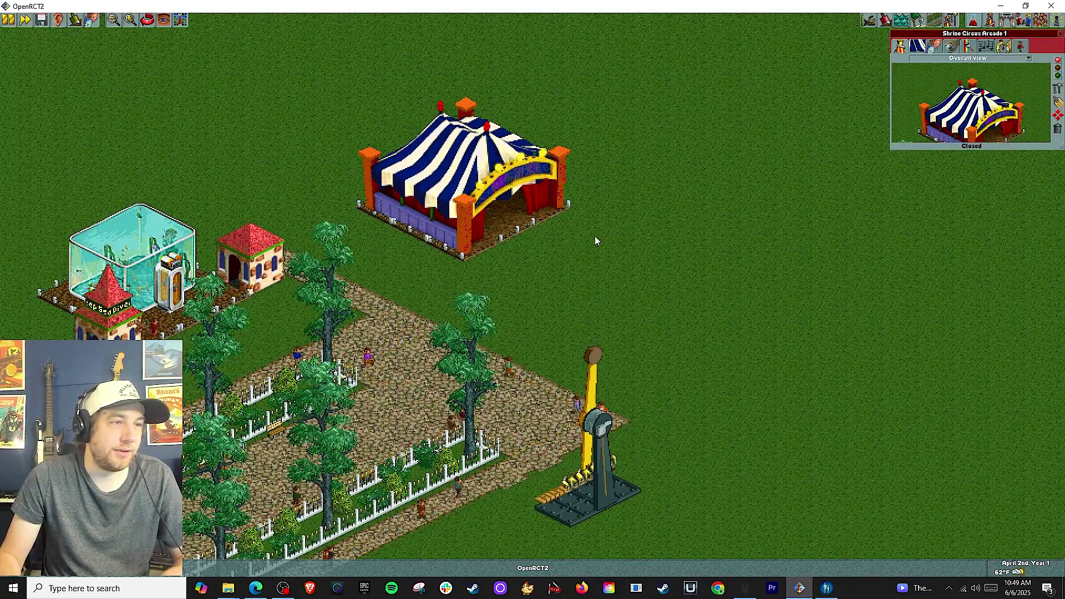
# Step: Build a footpath branch toward the circus tent and pan the view to it
pyautogui.click(934, 20)
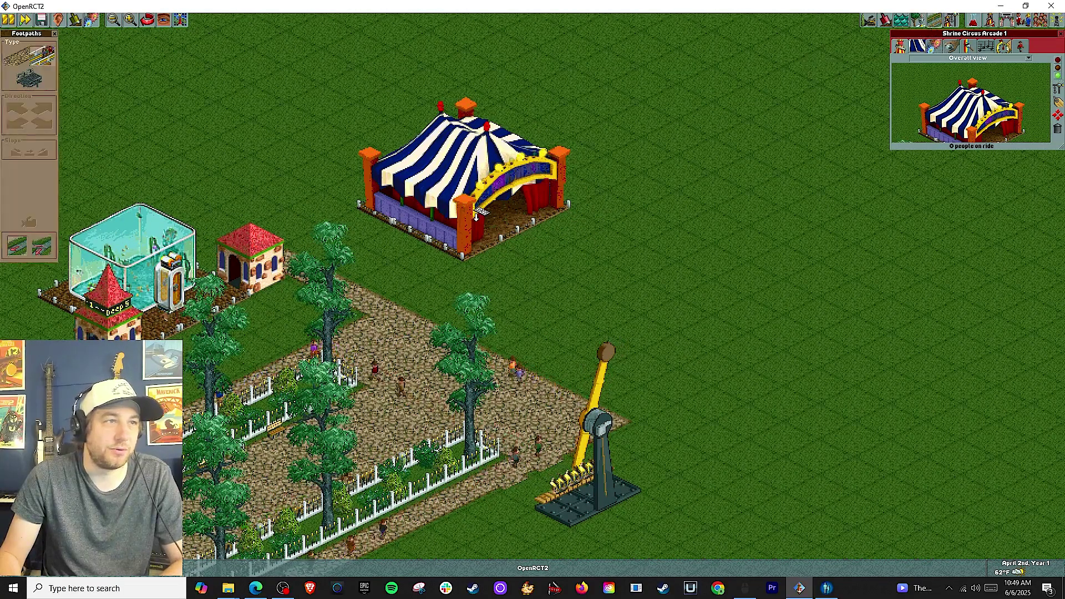
pyautogui.hotkey('shift', 'BackSpace')
pyautogui.press('Return')
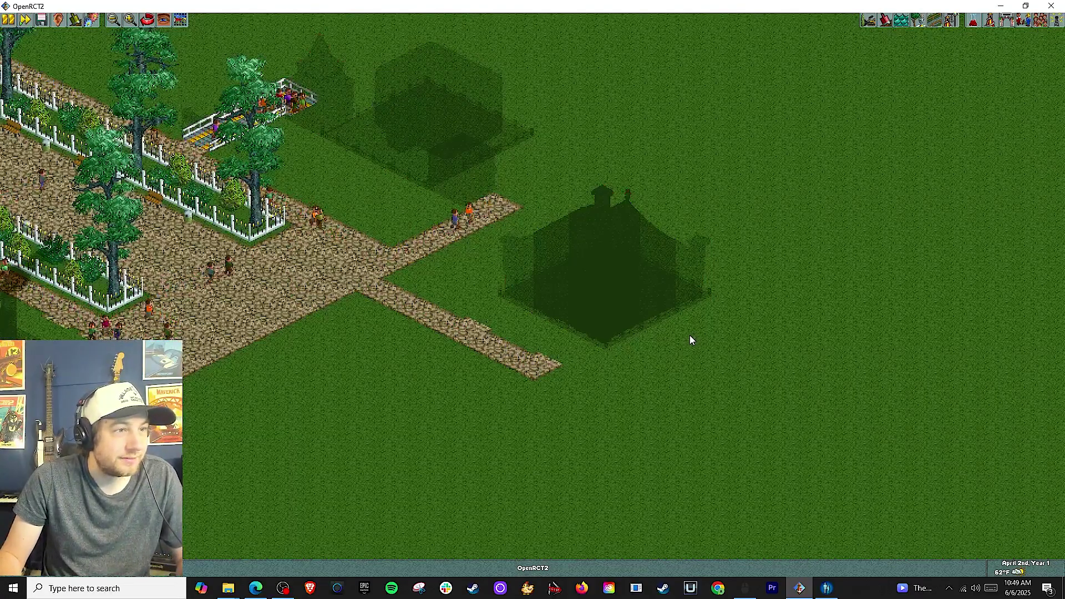
pyautogui.moveTo(688, 335); pyautogui.dragTo(630, 395)
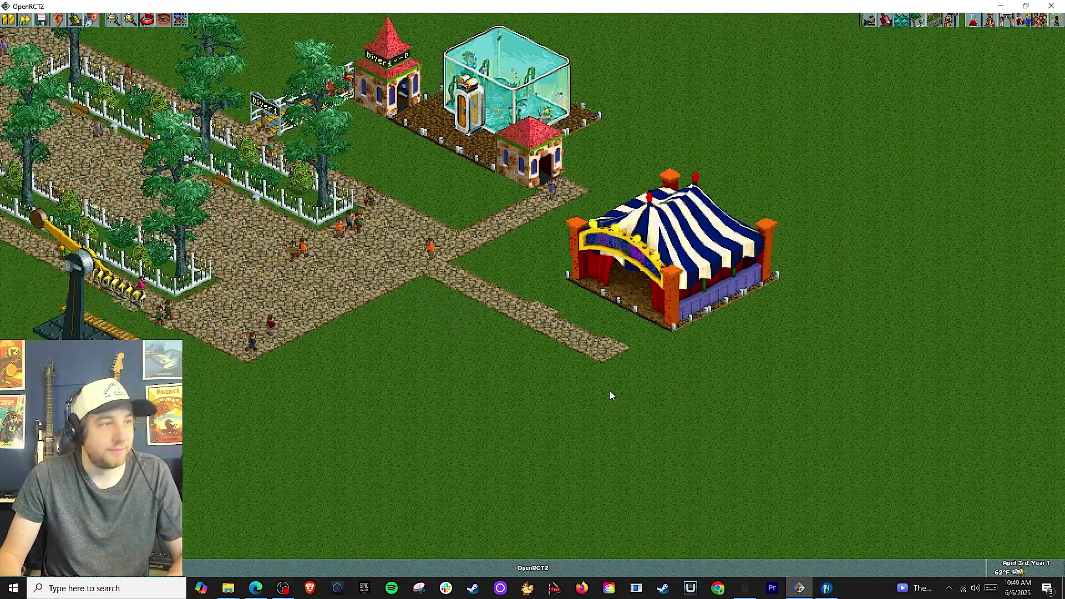
pyautogui.scroll(-1, 610, 391)
# Step: Rotate the park view to see the park from another side
pyautogui.press('Return')
pyautogui.press('Return')
pyautogui.press('Return')
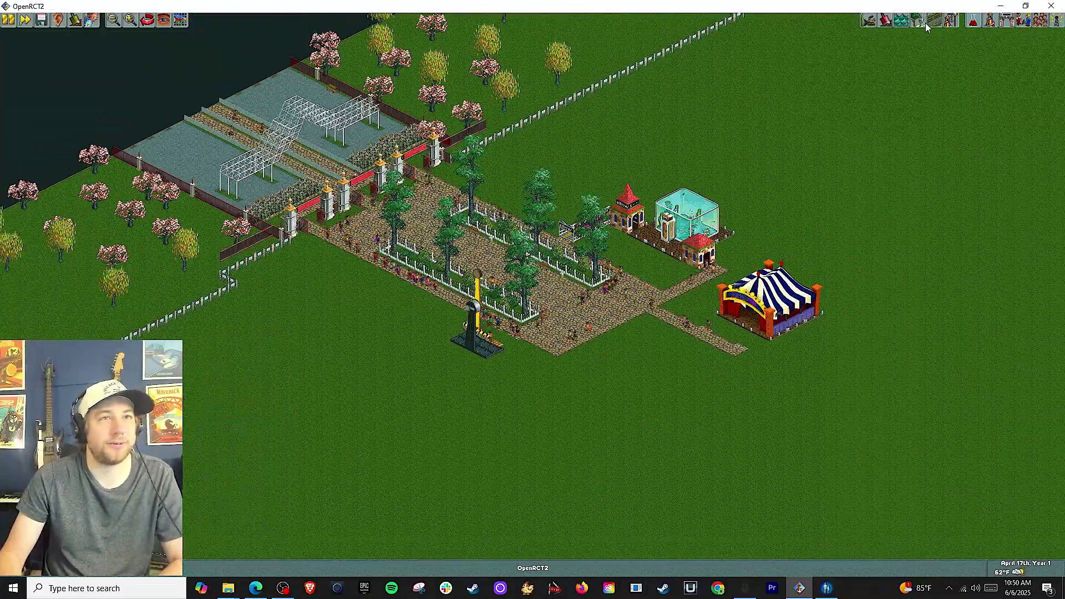
pyautogui.click(950, 20)
pyautogui.click(950, 21)
pyautogui.press('Return')
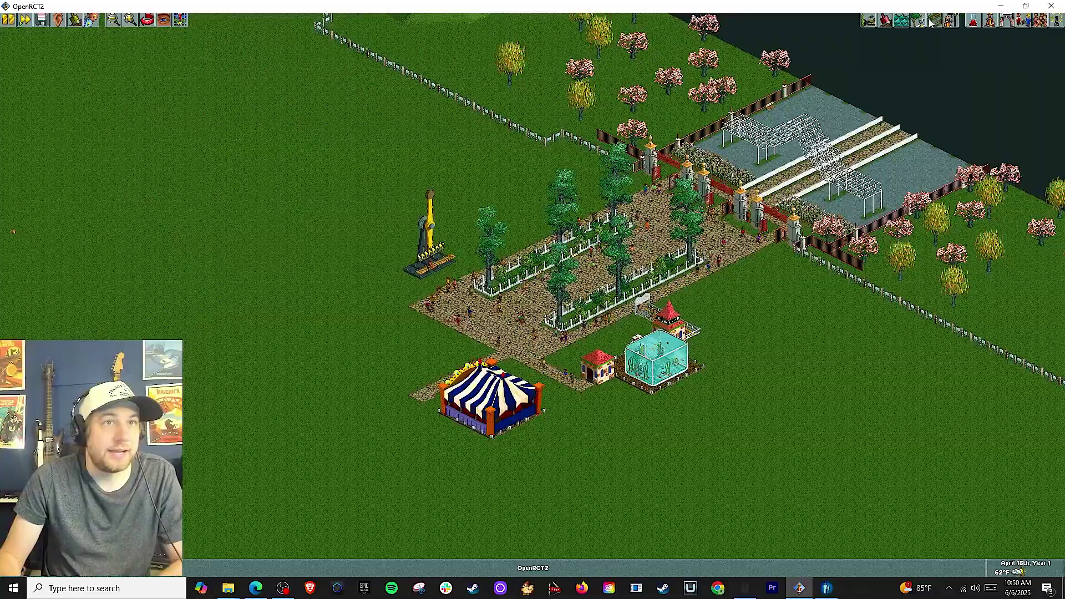
pyautogui.press('6')
# Step: Place the Skeeball game from Shops and Stalls on the open grass
pyautogui.click(950, 21)
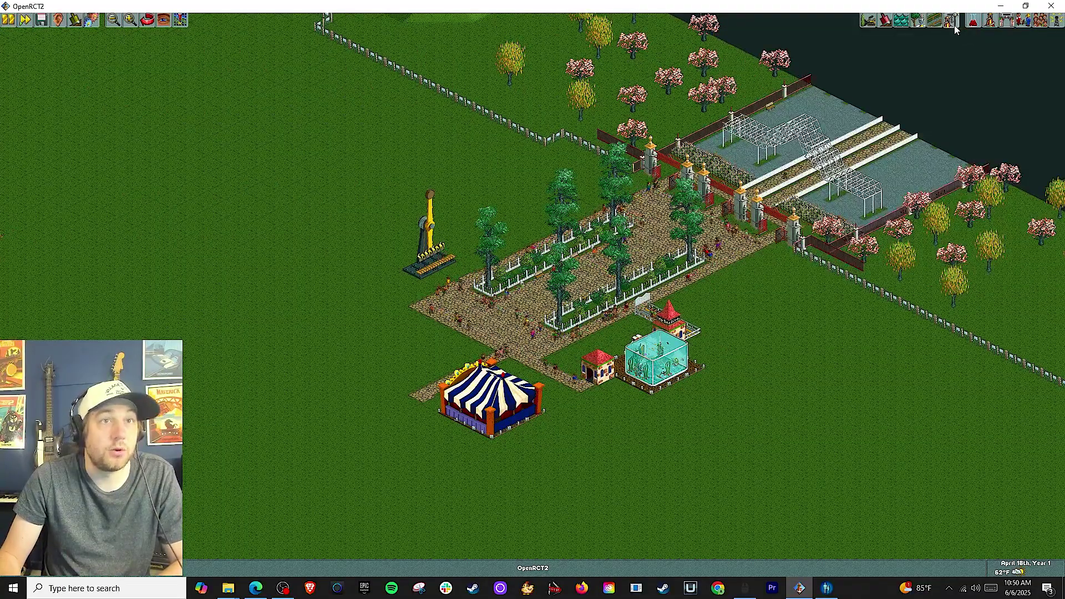
pyautogui.click(96, 47)
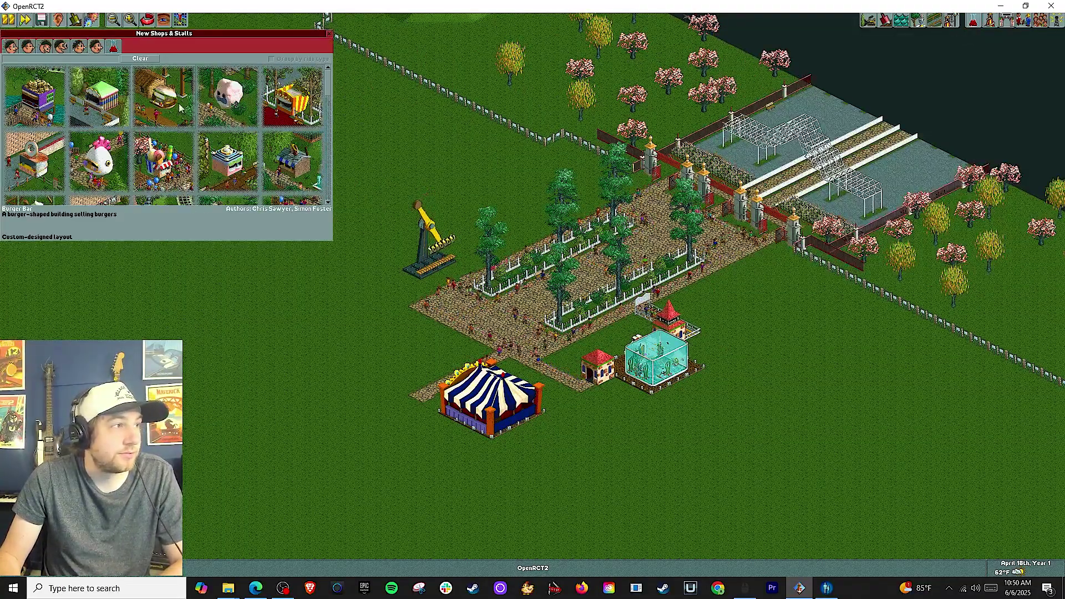
pyautogui.scroll(-5, 180, 107)
pyautogui.scroll(-3, 103, 119)
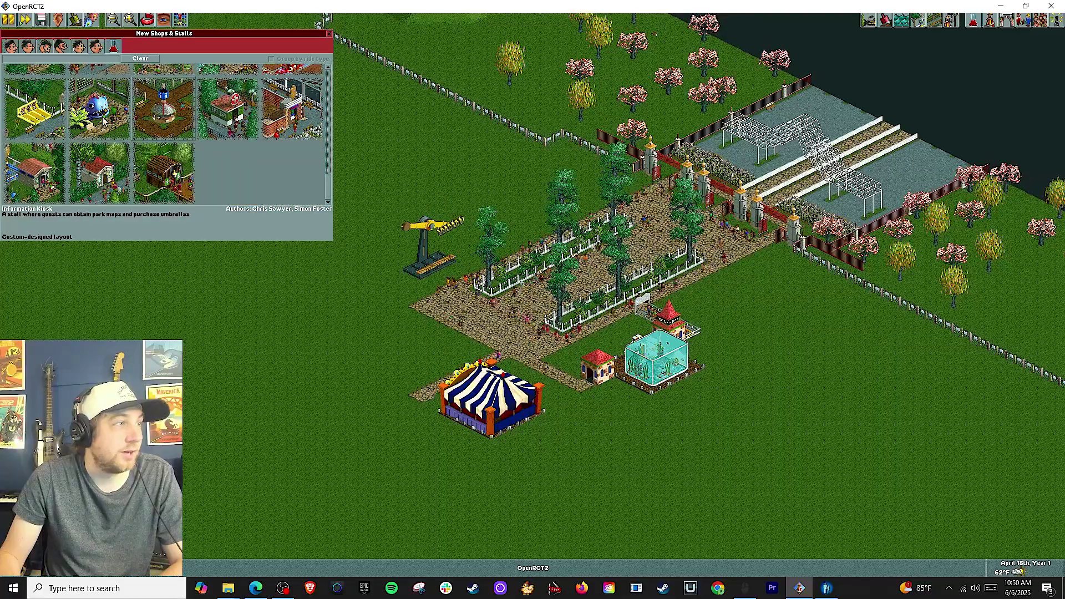
pyautogui.click(38, 122)
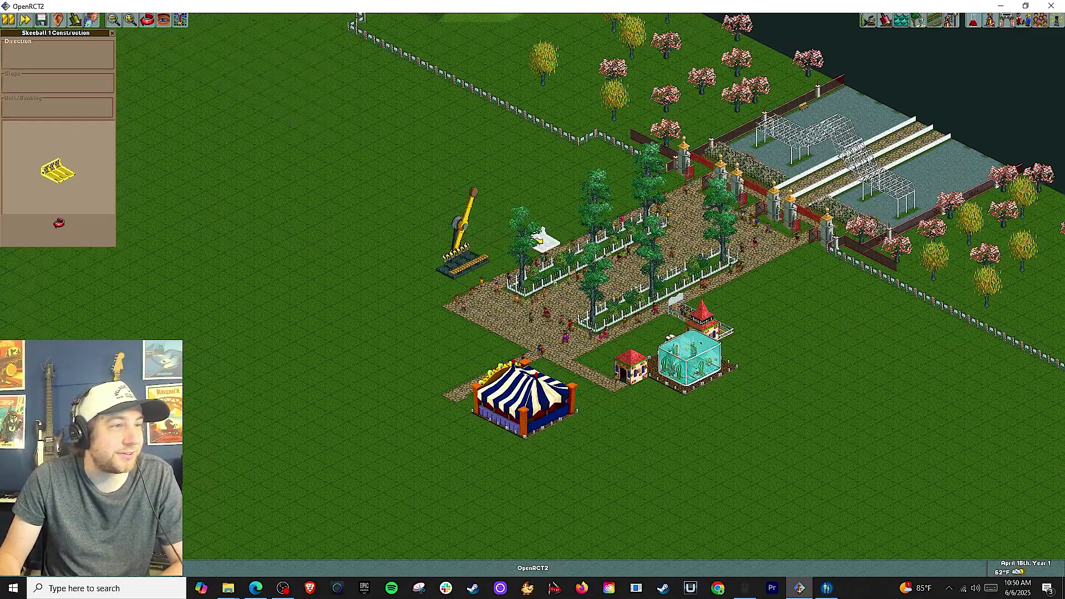
pyautogui.press('Left')
pyautogui.press('Down')
pyautogui.scroll(1, 443, 261)
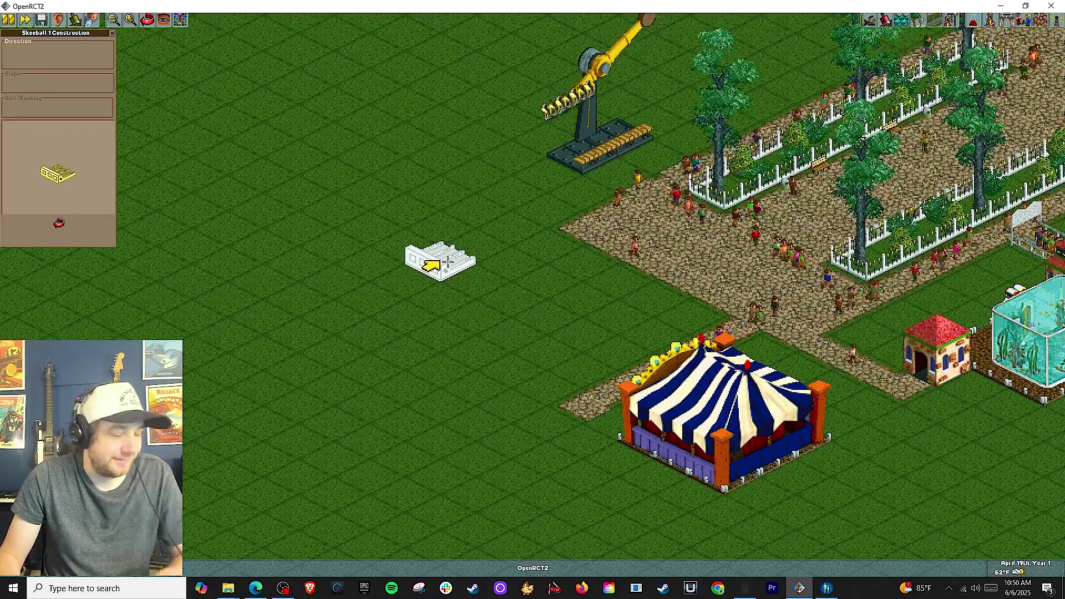
pyautogui.click(452, 265)
# Step: Place the Subway stall beside the Skeeball path
pyautogui.press('F5')
pyautogui.scroll(-5, 94, 176)
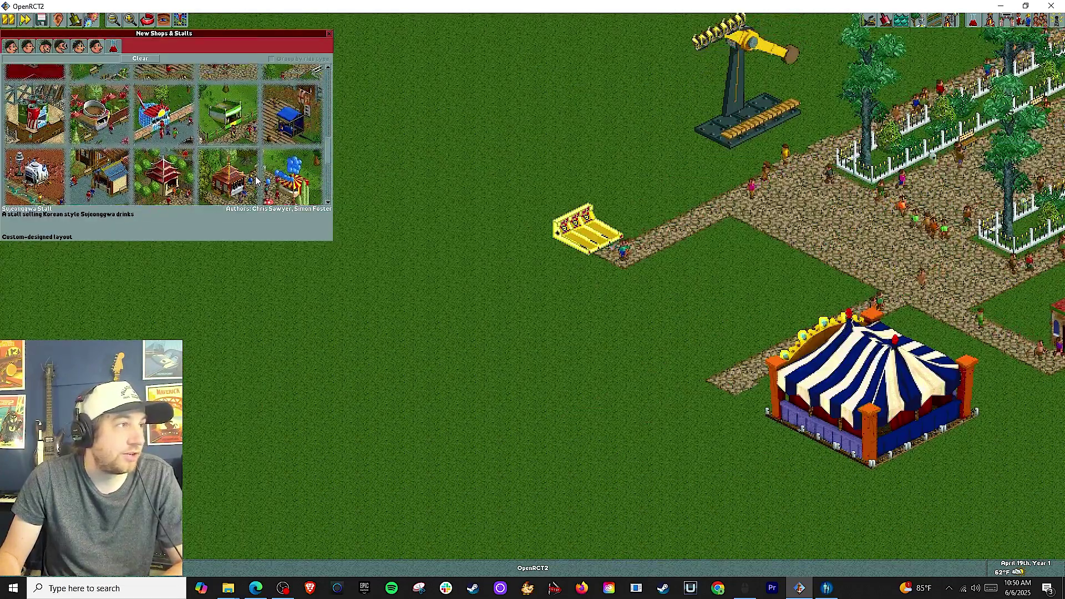
pyautogui.click(94, 177)
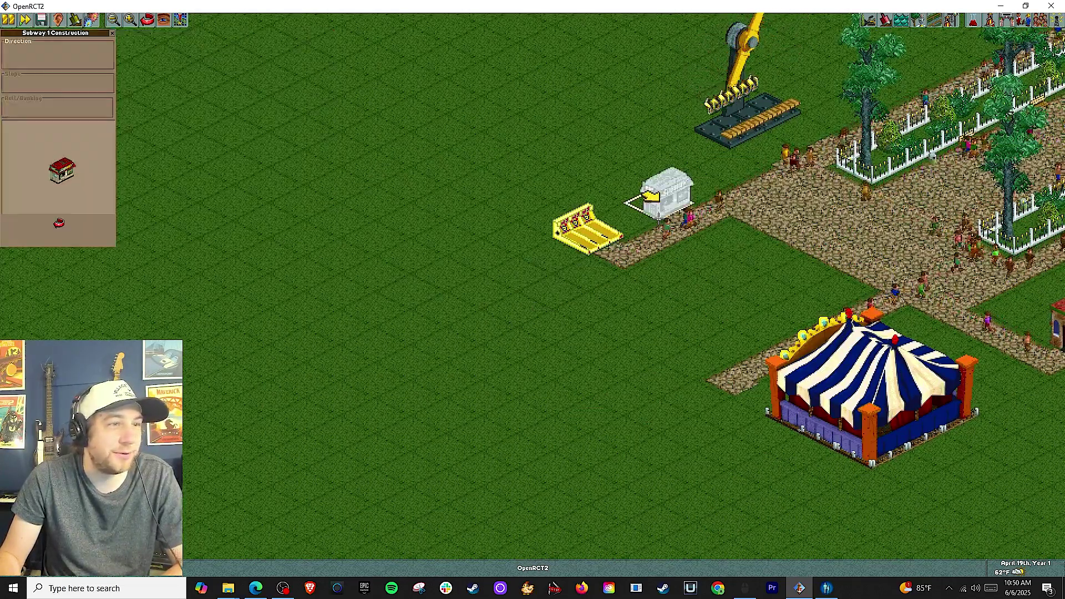
pyautogui.click(646, 217)
pyautogui.scroll(1, 646, 217)
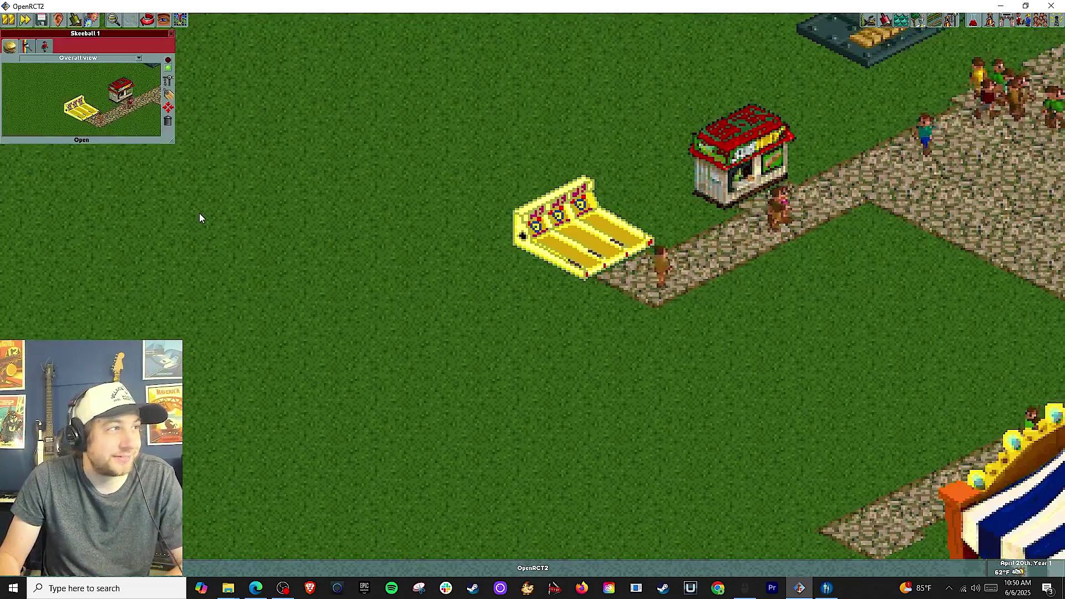
# Step: Check which guests are thinking about Skeeball 1 and extend a footpath down-left across the grass
pyautogui.click(45, 46)
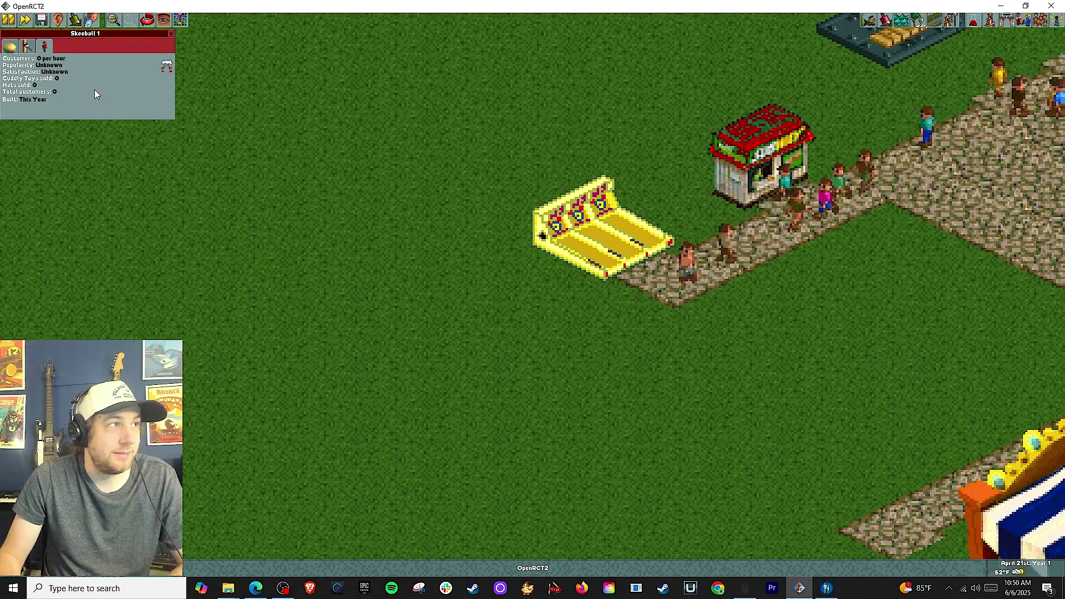
pyautogui.click(167, 66)
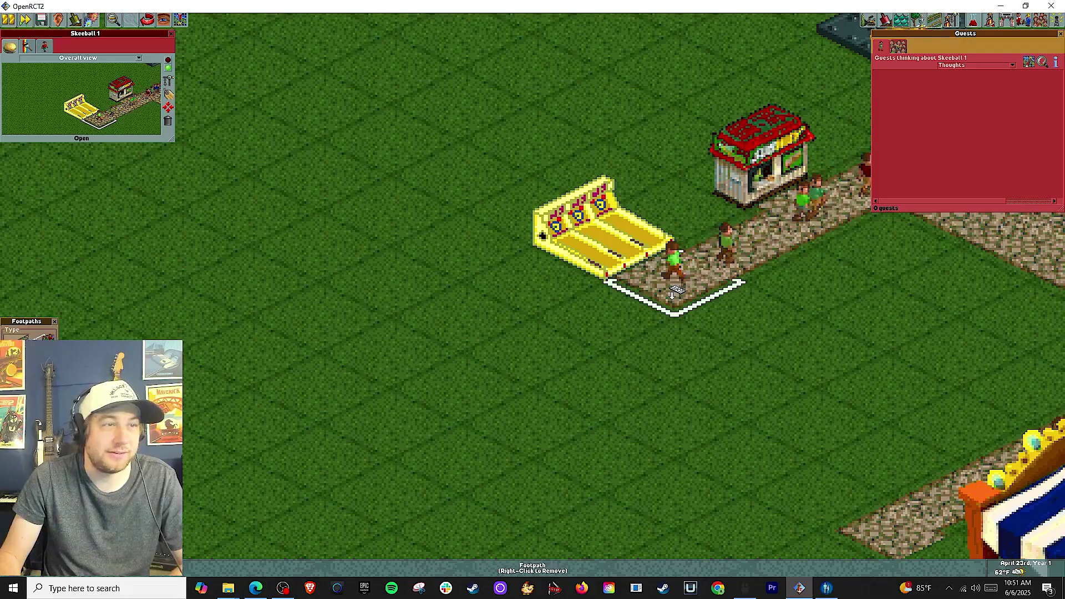
pyautogui.moveTo(677, 287)
pyautogui.mouseDown()
pyautogui.moveTo(601, 314)
pyautogui.moveTo(377, 430)
pyautogui.mouseUp()
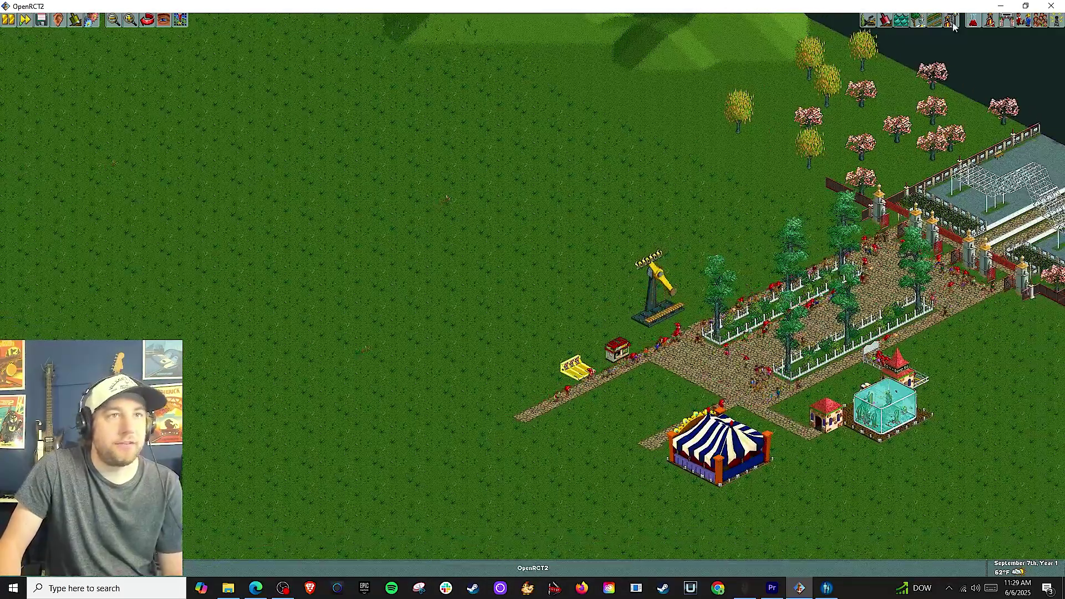
# Step: Pick the B&M Dive Coaster with 10-across cars from the New Roller Coasters list
pyautogui.press('Left')
pyautogui.click(951, 22)
pyautogui.press('Left')
pyautogui.press('Up')
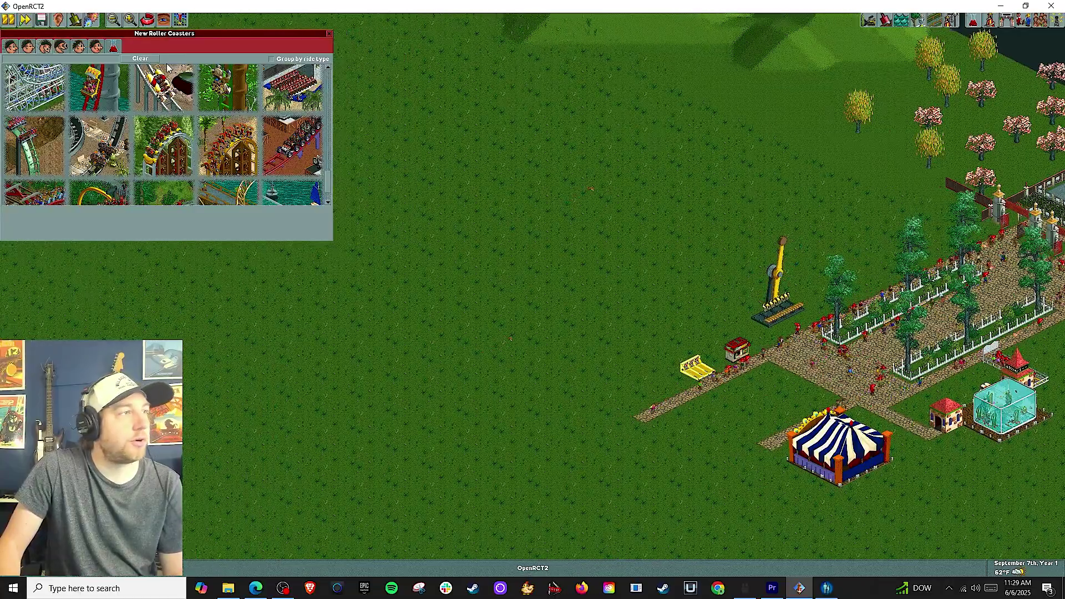
pyautogui.moveTo(181, 37); pyautogui.dragTo(593, 72)
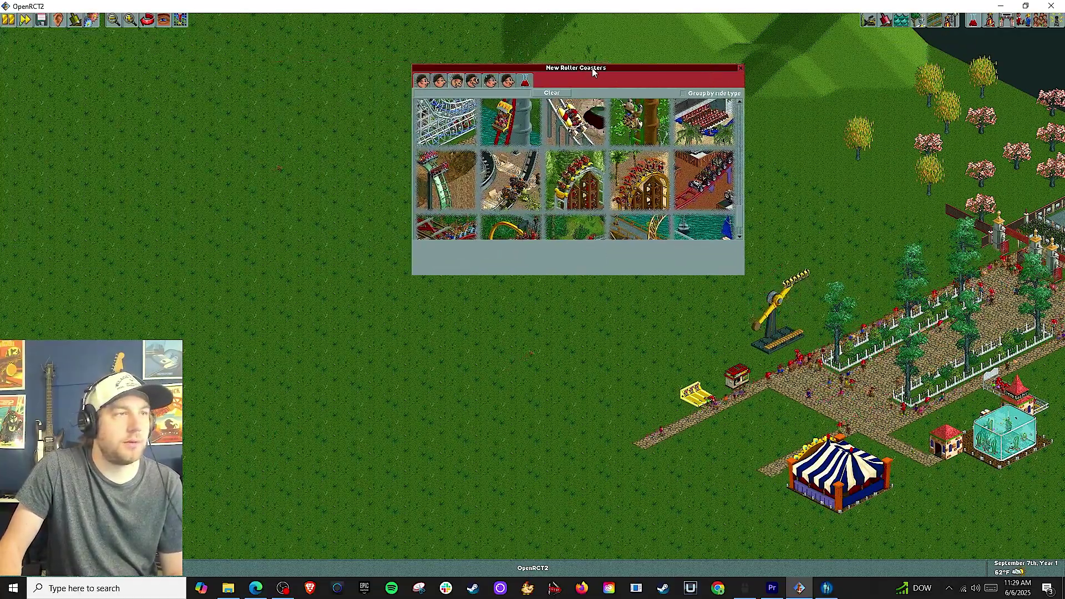
pyautogui.scroll(3, 740, 213)
pyautogui.scroll(-2, 737, 216)
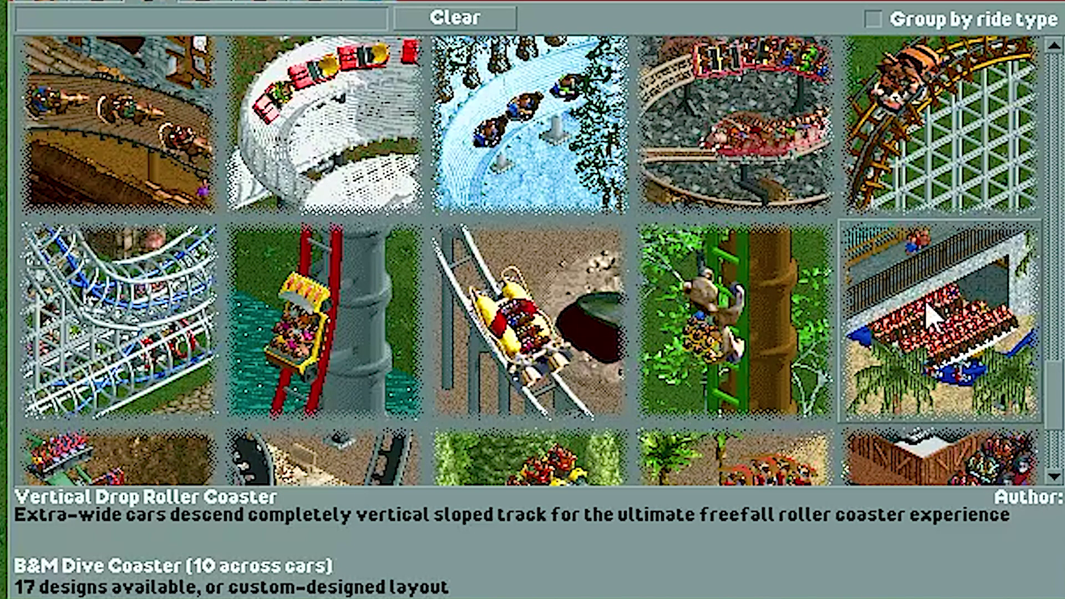
pyautogui.click(932, 316)
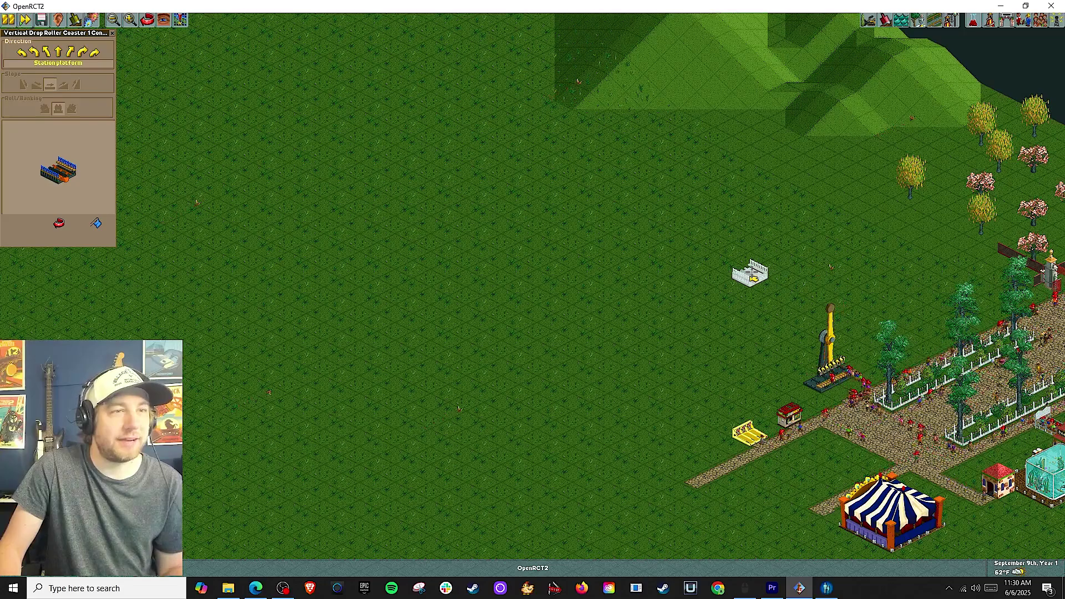
# Step: Place the dive coaster's station on the grass and lengthen it by two pieces
pyautogui.click(751, 276)
pyautogui.press('Return')
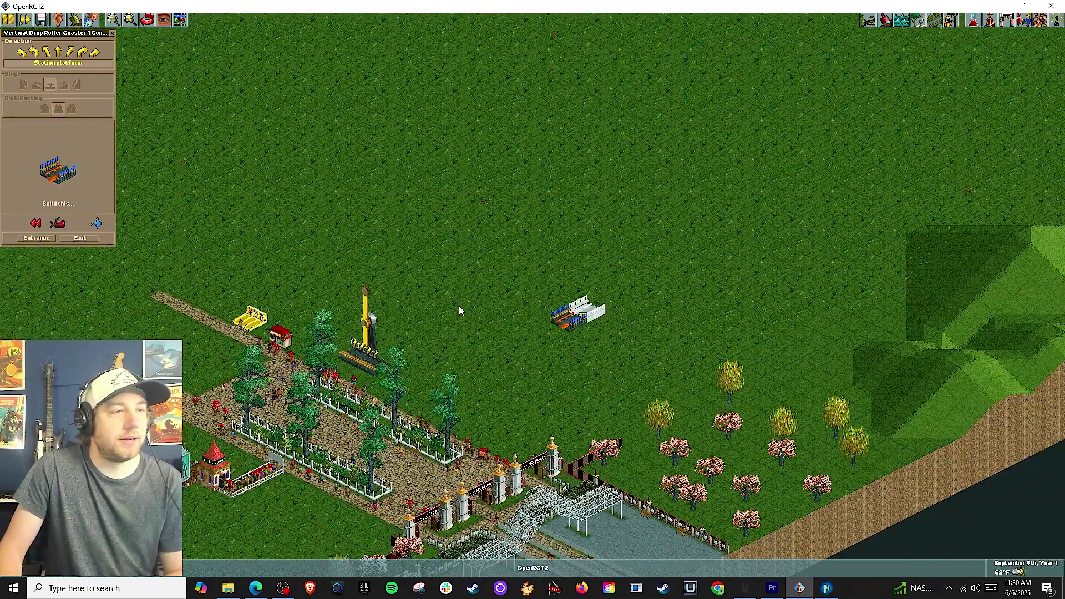
pyautogui.click(68, 152)
pyautogui.click(69, 152)
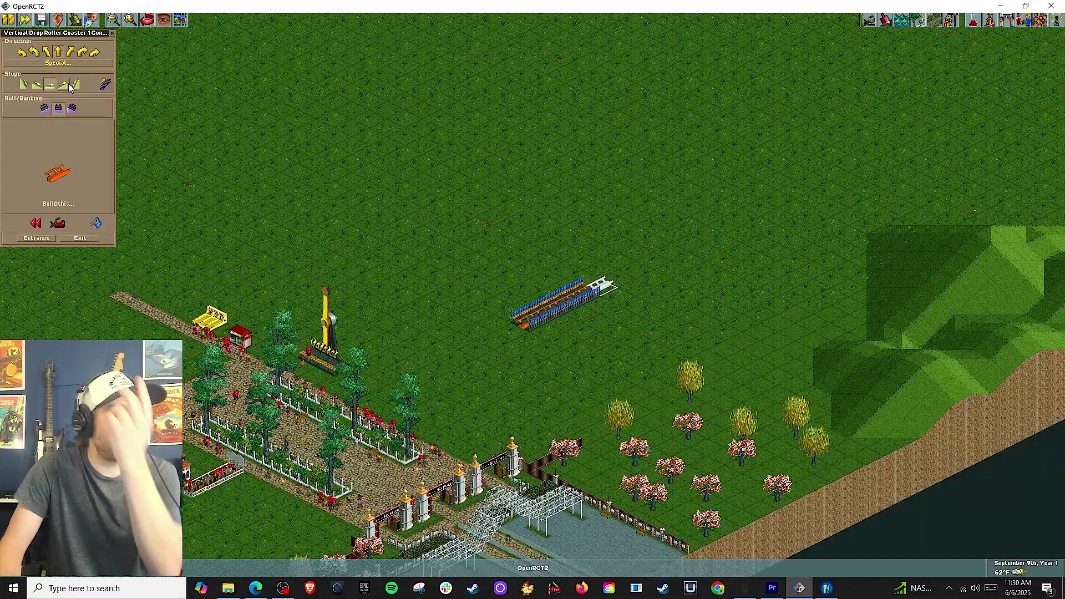
# Step: Build steep climbing track out of the station into a tall vertical lift
pyautogui.click(63, 84)
pyautogui.click(84, 161)
pyautogui.click(85, 163)
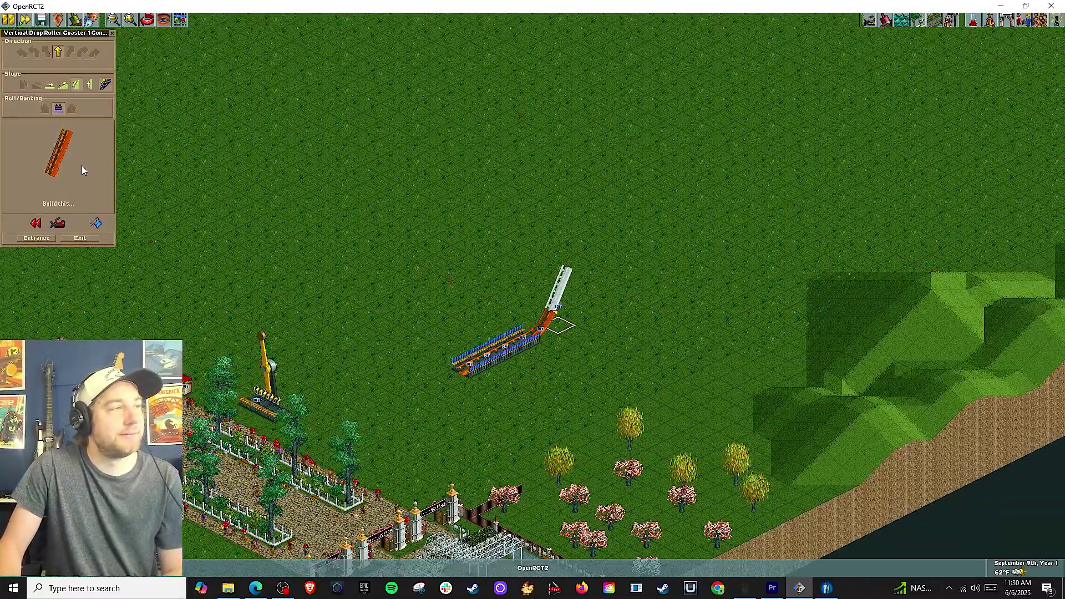
pyautogui.click(82, 166)
pyautogui.click(82, 165)
pyautogui.click(81, 166)
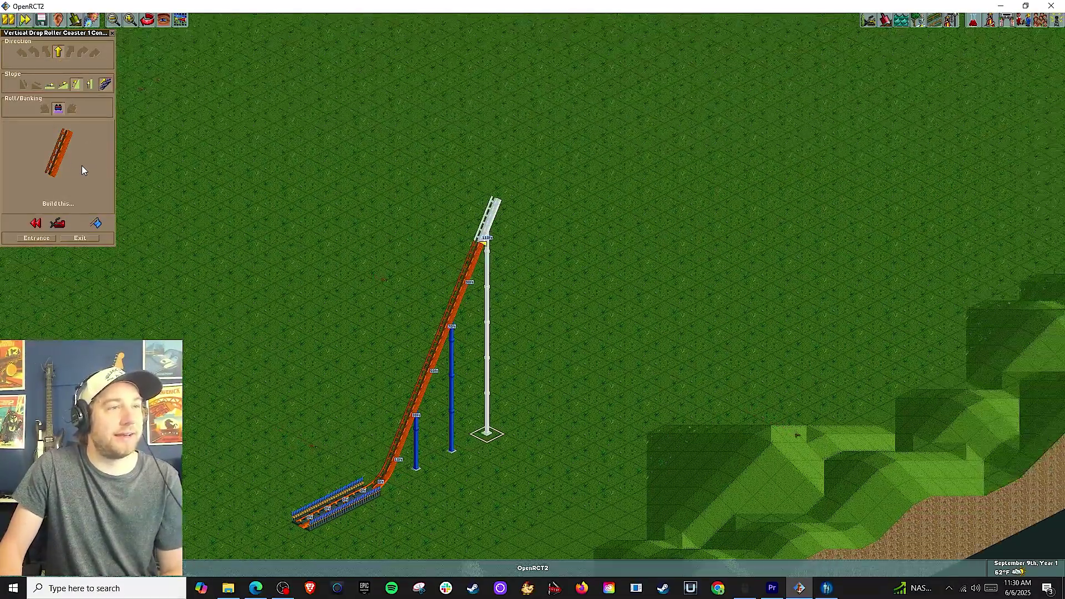
pyautogui.click(80, 165)
pyautogui.press('Left')
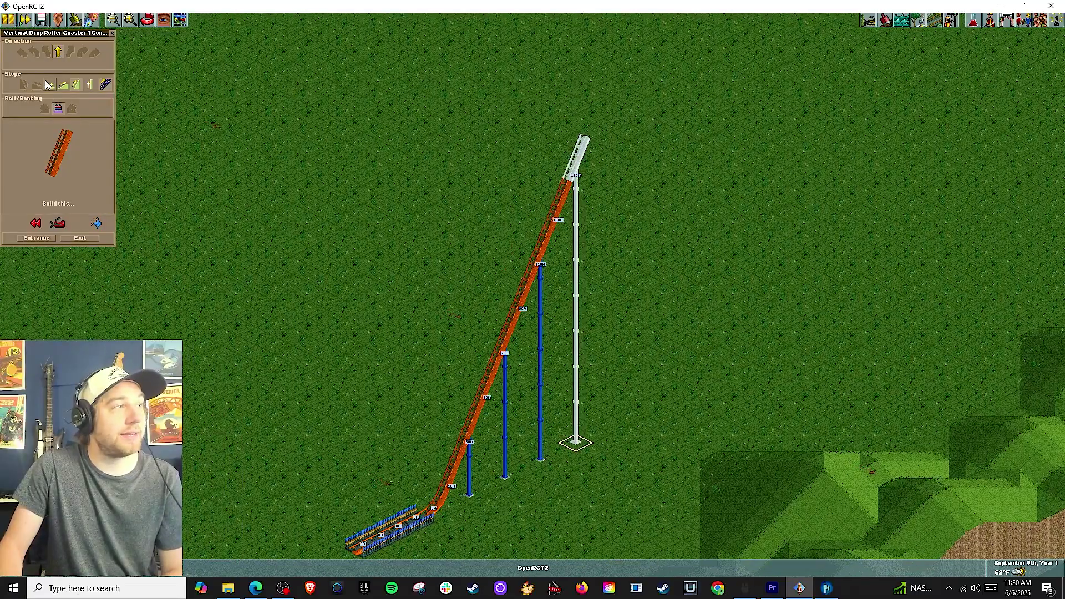
# Step: Extend the station's front end by two pieces, cancelling the entrance placement
pyautogui.press('Return')
pyautogui.press('Return')
pyautogui.press('Return')
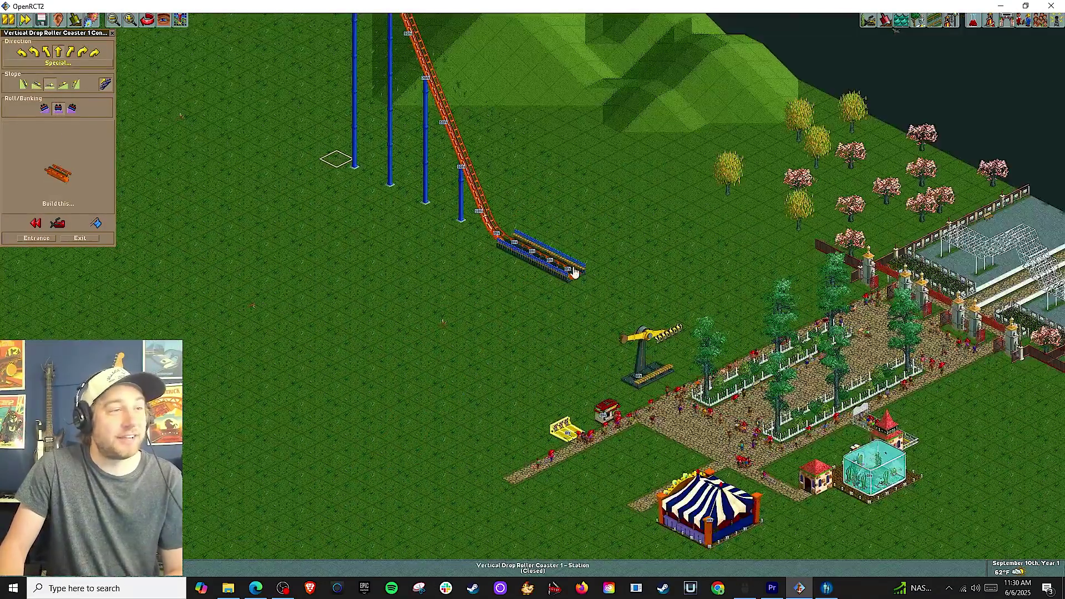
pyautogui.click(574, 271)
pyautogui.click(90, 165)
pyautogui.click(90, 165)
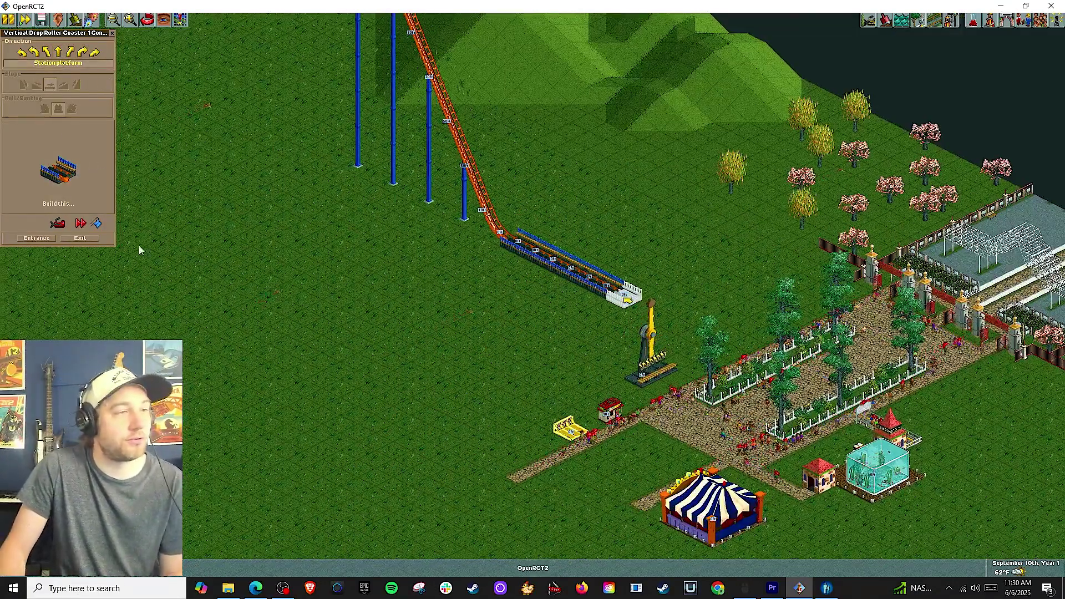
pyautogui.click(47, 241)
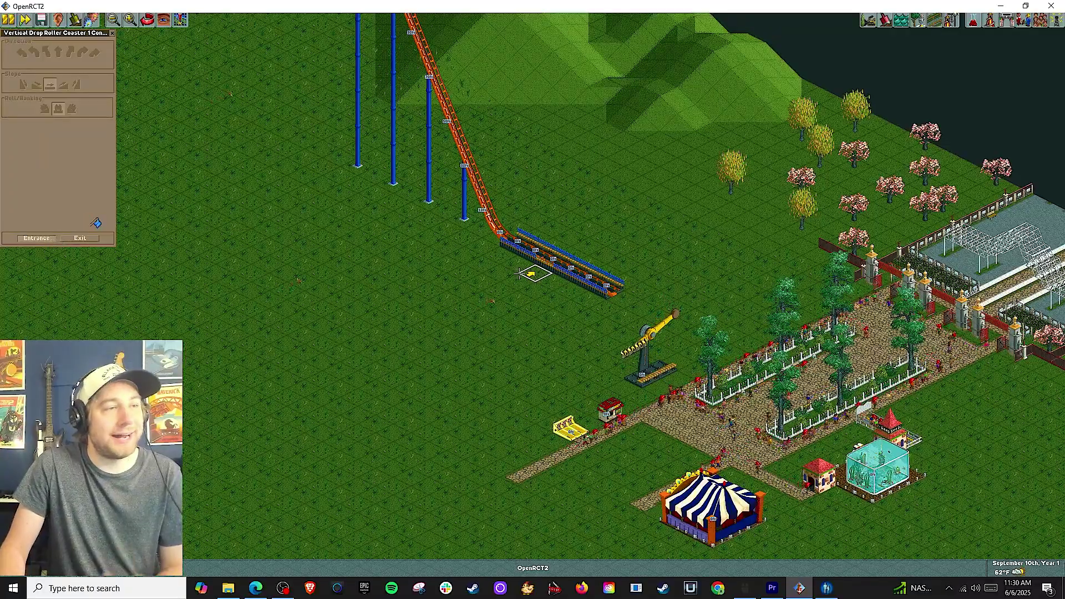
pyautogui.press('Escape')
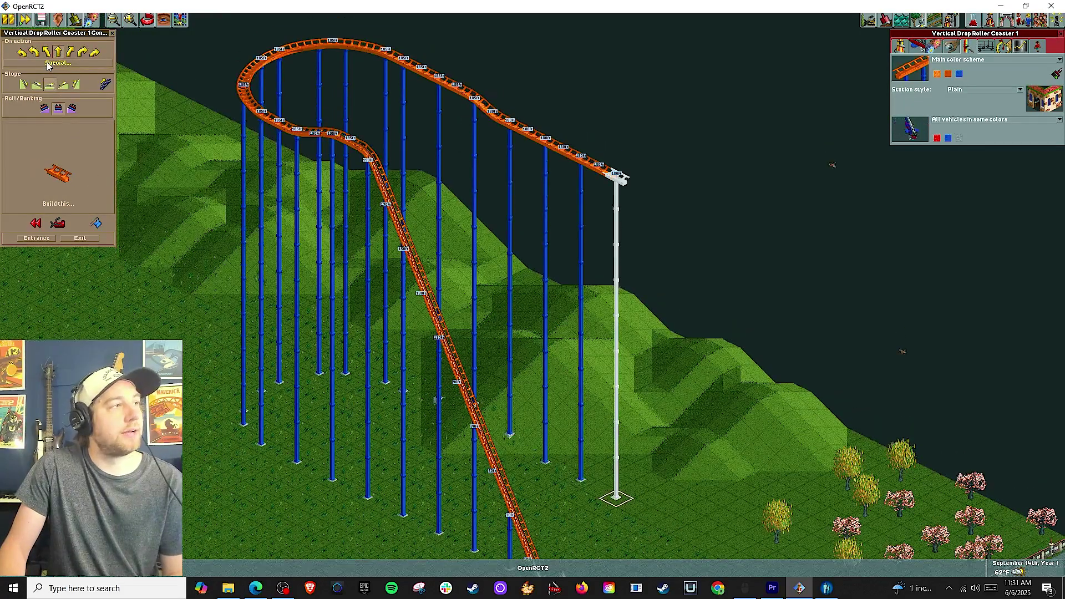
# Step: Add a holding brake for drop, then four vertical drop pieces
pyautogui.click(58, 63)
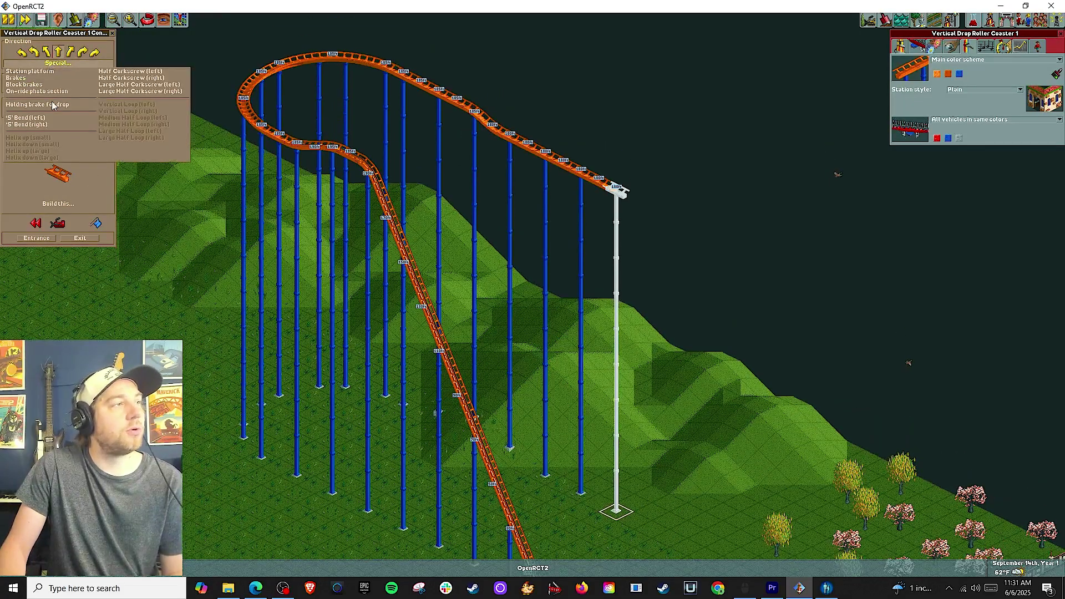
pyautogui.click(54, 109)
pyautogui.click(58, 109)
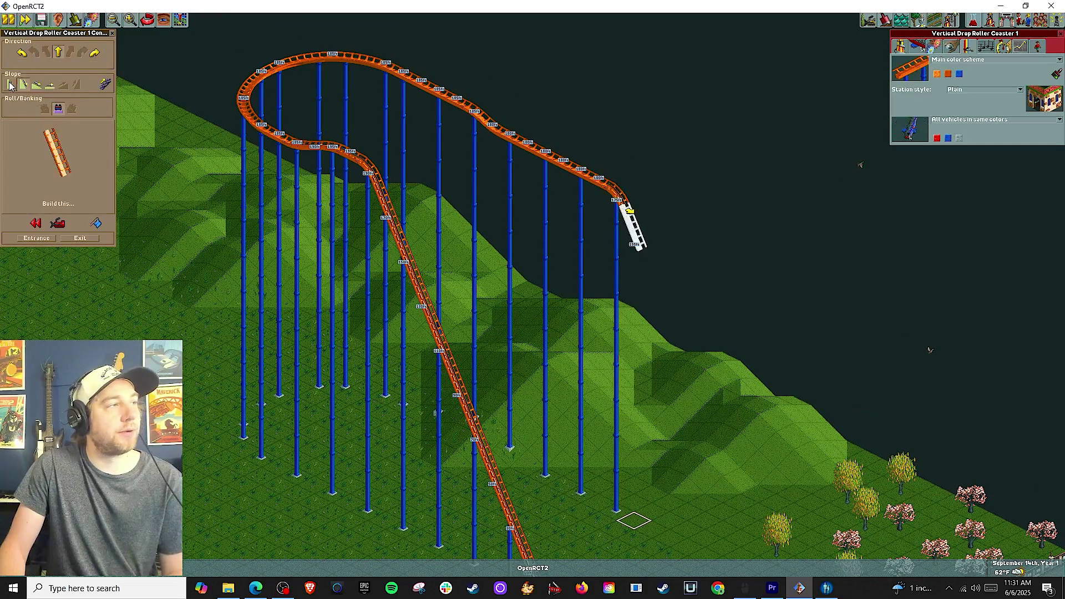
pyautogui.click(75, 161)
pyautogui.click(74, 161)
pyautogui.click(75, 162)
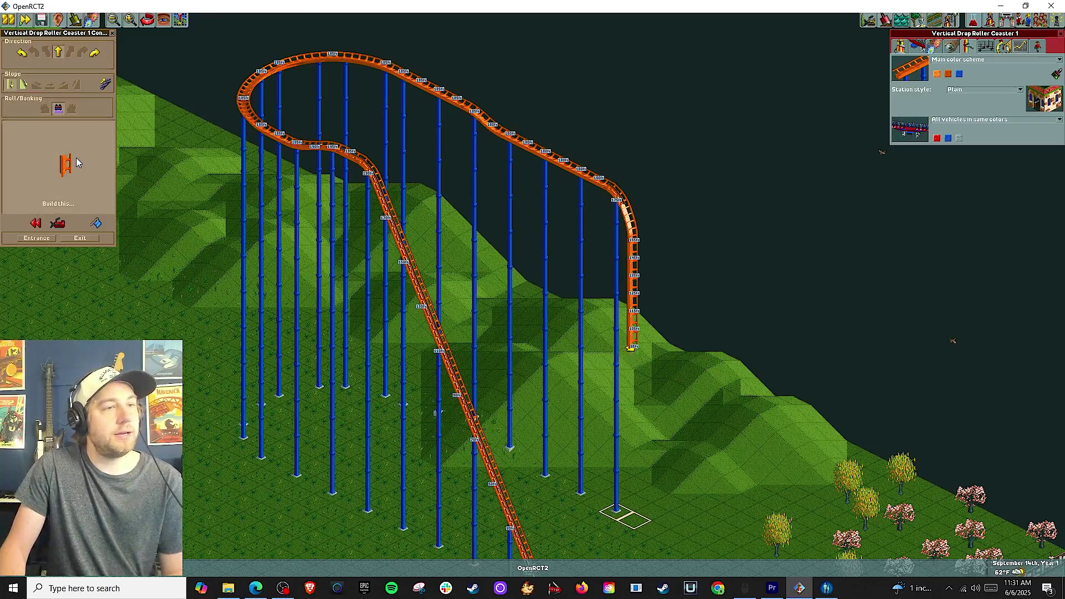
pyautogui.click(76, 163)
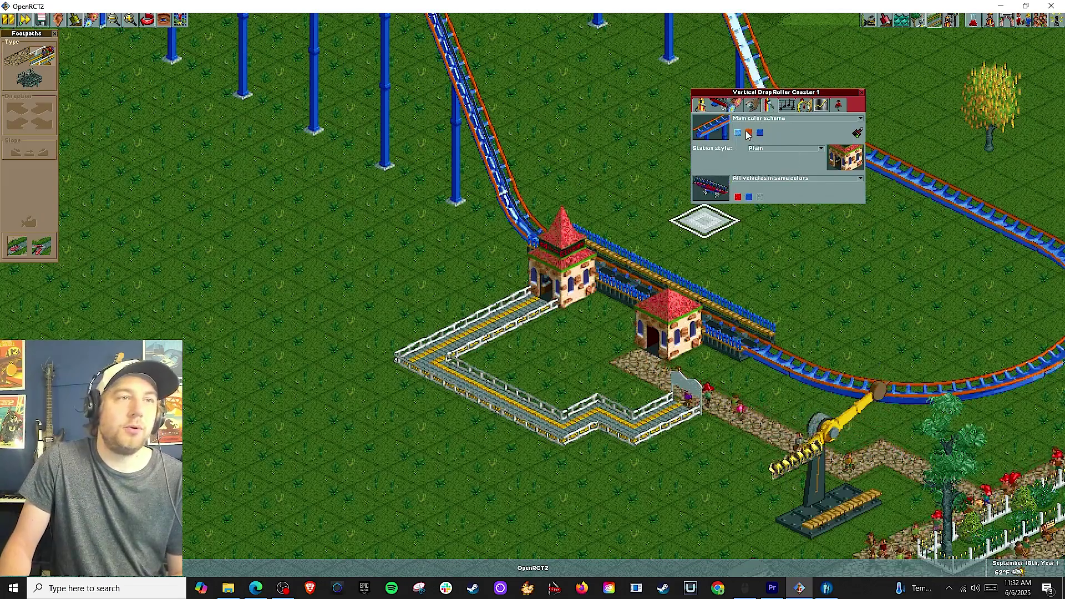
# Step: Set the coaster's track trim to light blue and supports and railings to white
pyautogui.click(749, 133)
pyautogui.click(799, 151)
pyautogui.click(760, 135)
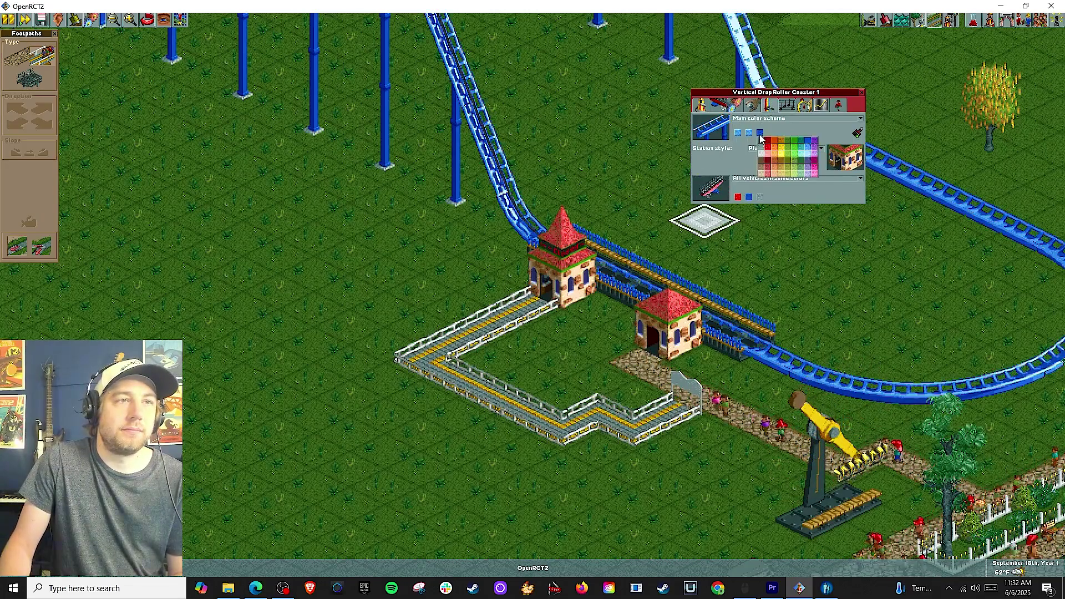
pyautogui.click(763, 158)
# Step: Make the trains bright green, then close the ride windows
pyautogui.click(739, 197)
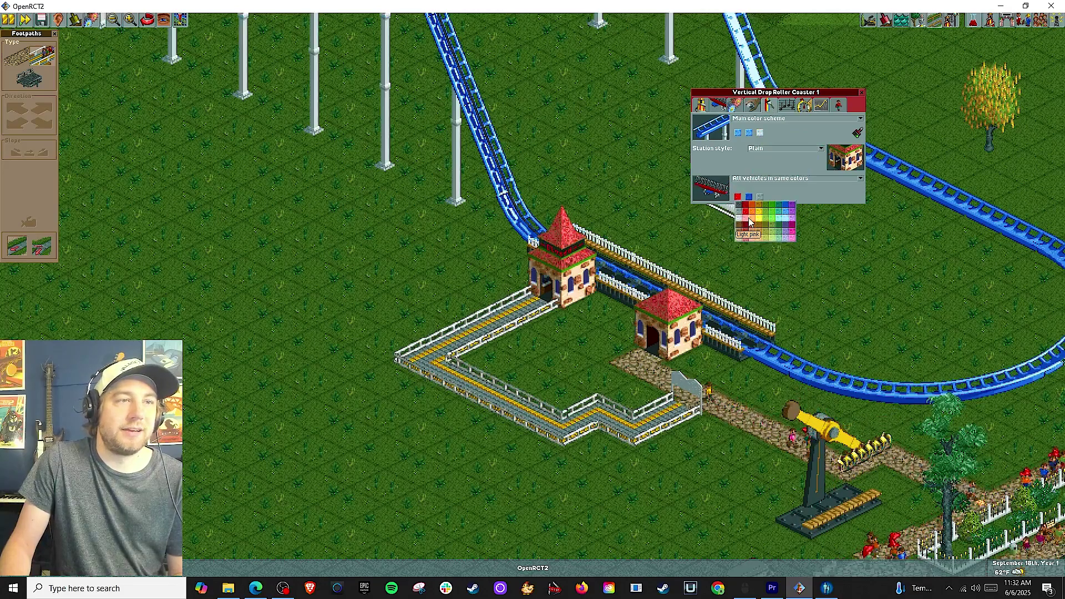
pyautogui.click(770, 217)
pyautogui.click(748, 197)
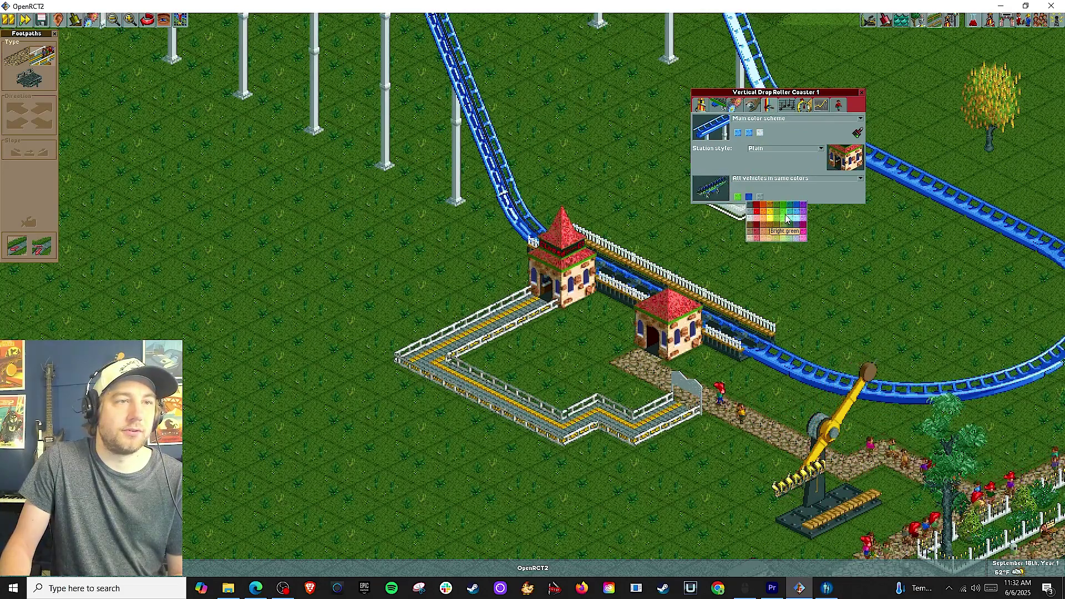
pyautogui.click(786, 219)
pyautogui.hotkey('shift', 'BackSpace')
pyautogui.press('Up')
pyautogui.press('Right')
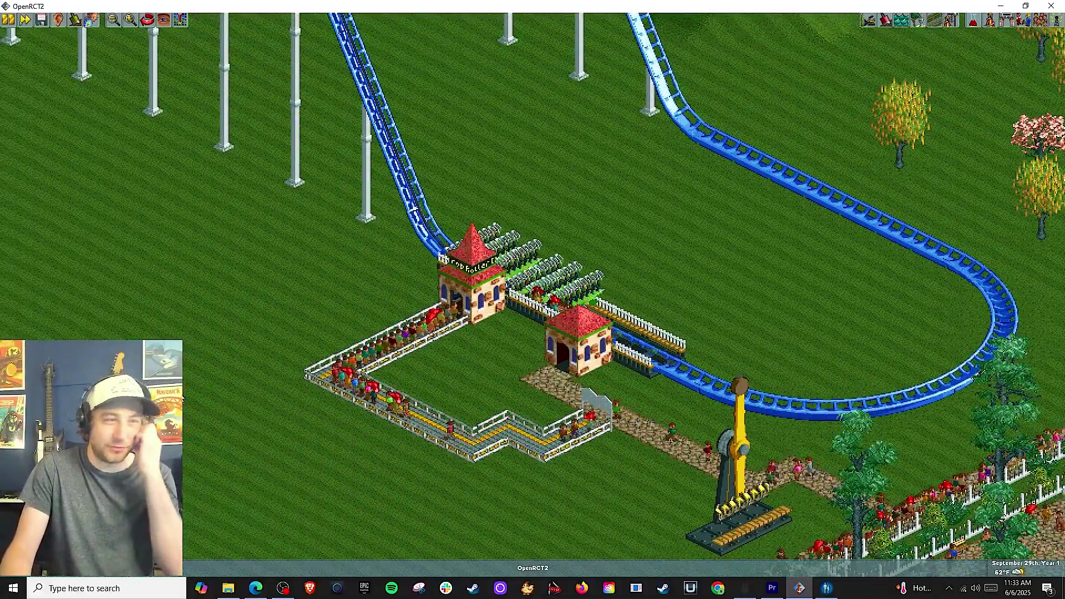
pyautogui.scroll(-2, 284, 414)
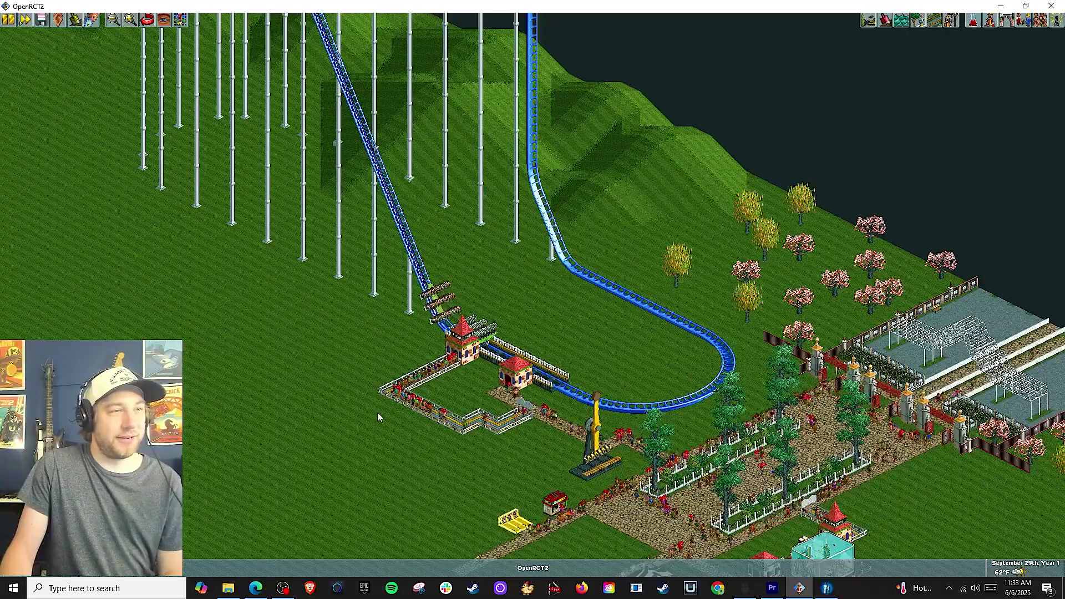
pyautogui.scroll(1, 377, 412)
pyautogui.press('Down')
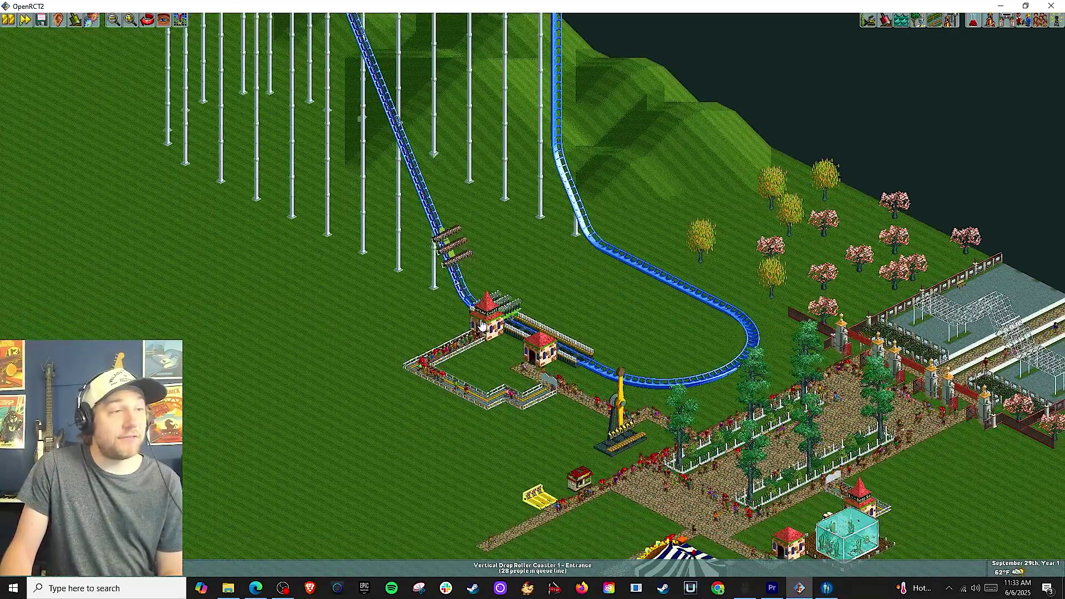
pyautogui.click(482, 327)
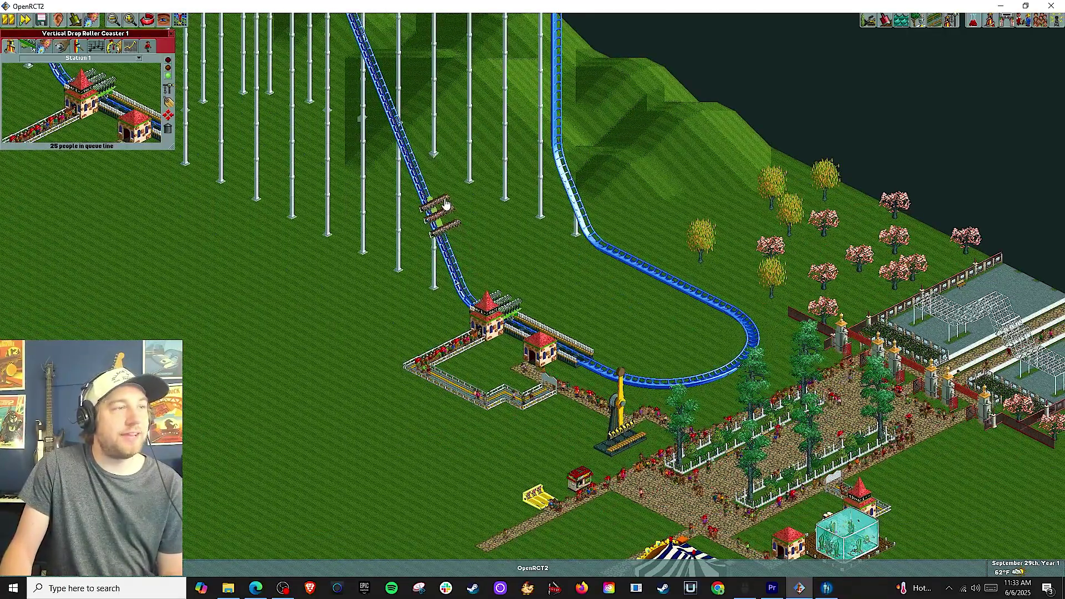
pyautogui.click(120, 47)
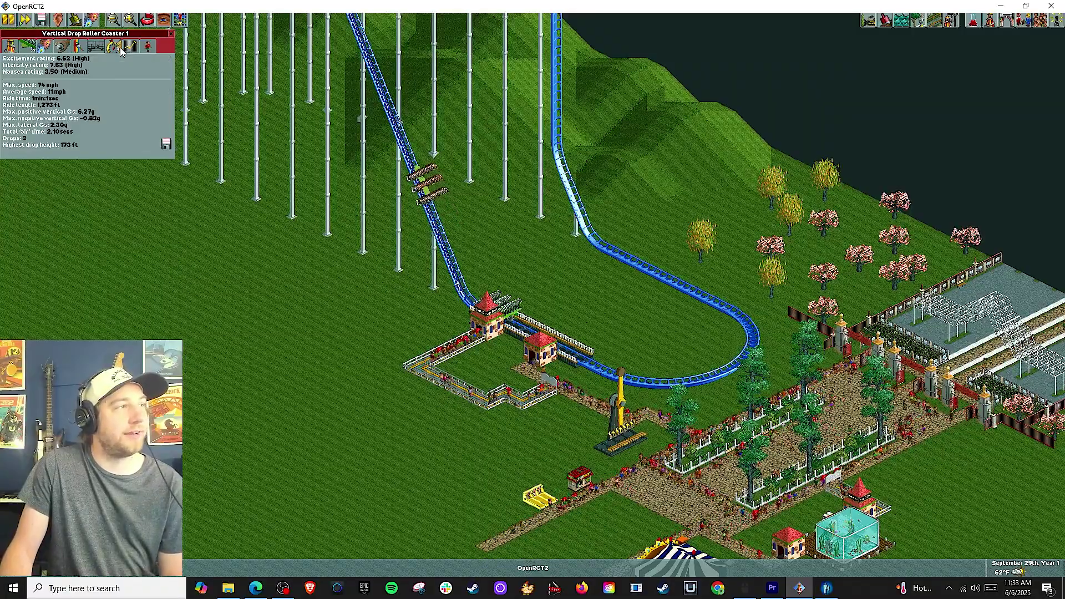
pyautogui.press('Up')
pyautogui.press('BackSpace')
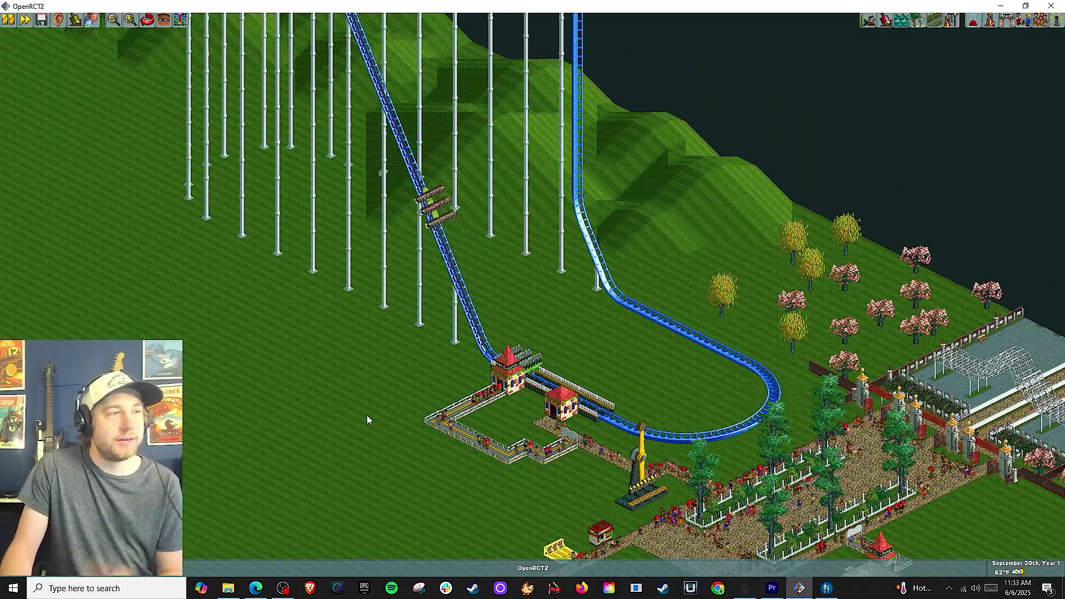